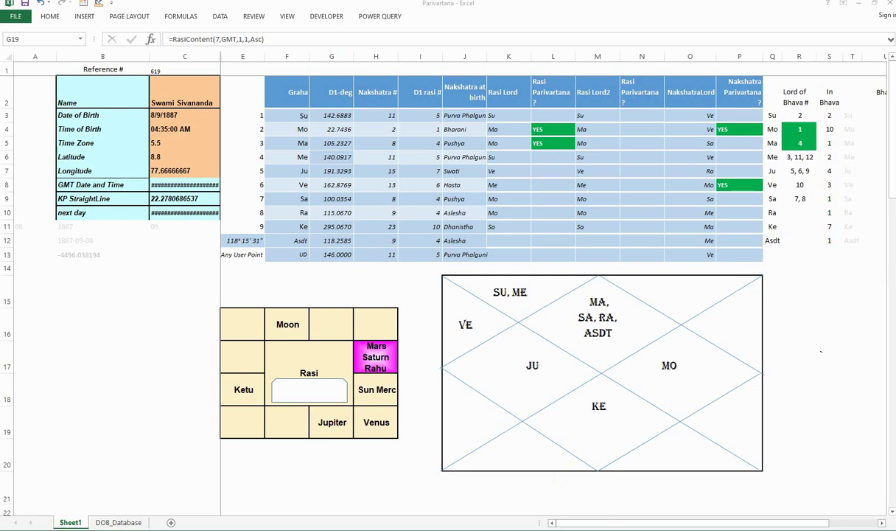
Step: Switch to Chrome and read Sivananda Saraswati's Wikipedia birth details (8 September 1887)
key(alt+Tab)
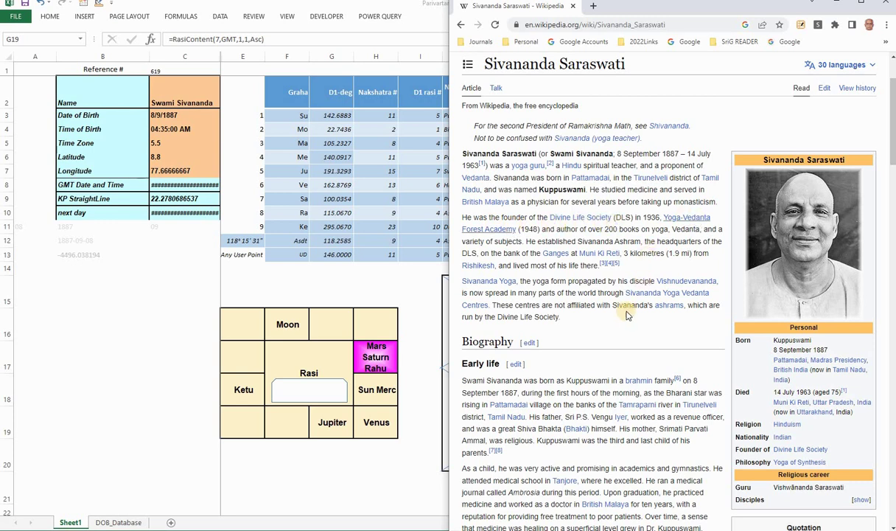
mouse_move(603, 220)
Step: Back in the workbook, review the Moon and Venus Nakshatra Parivartana formulas and the Jupiter house formula
key(alt+Tab)
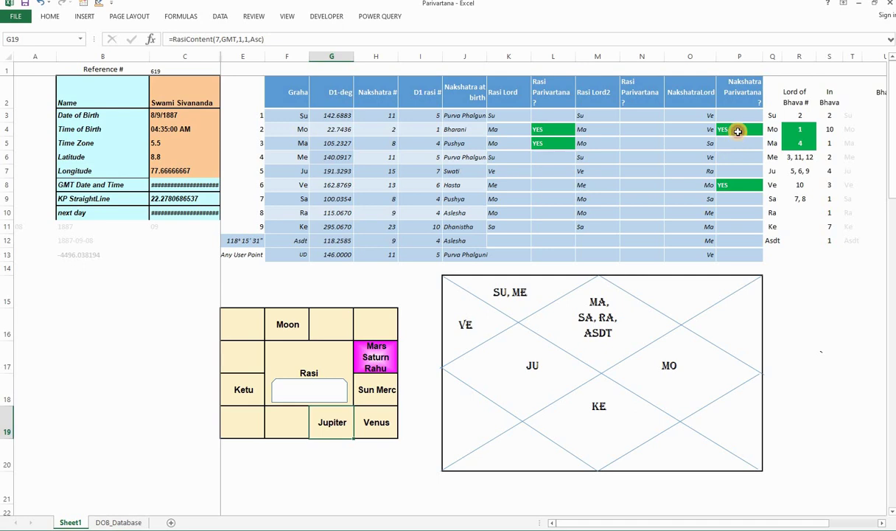
click(739, 129)
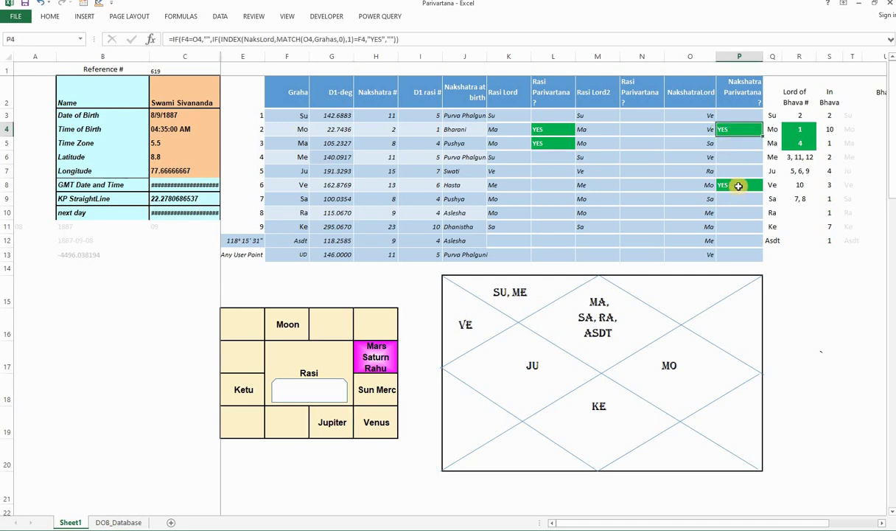
click(738, 187)
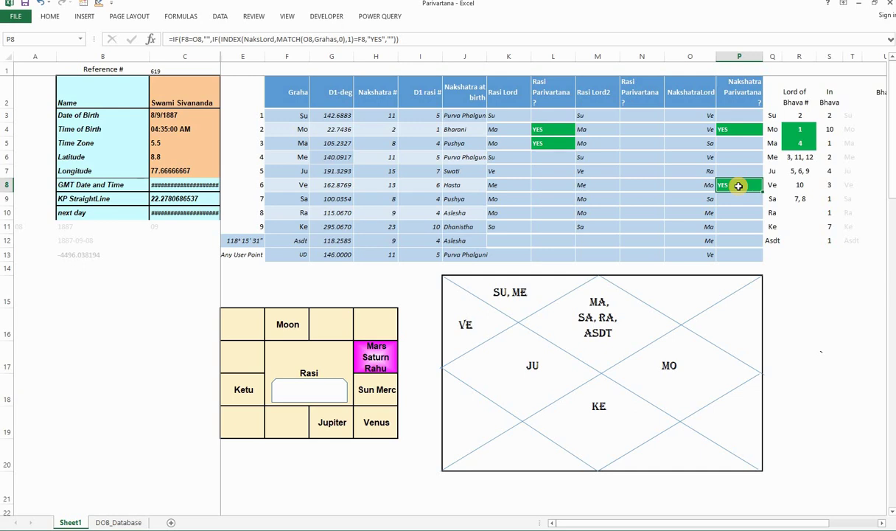
click(338, 421)
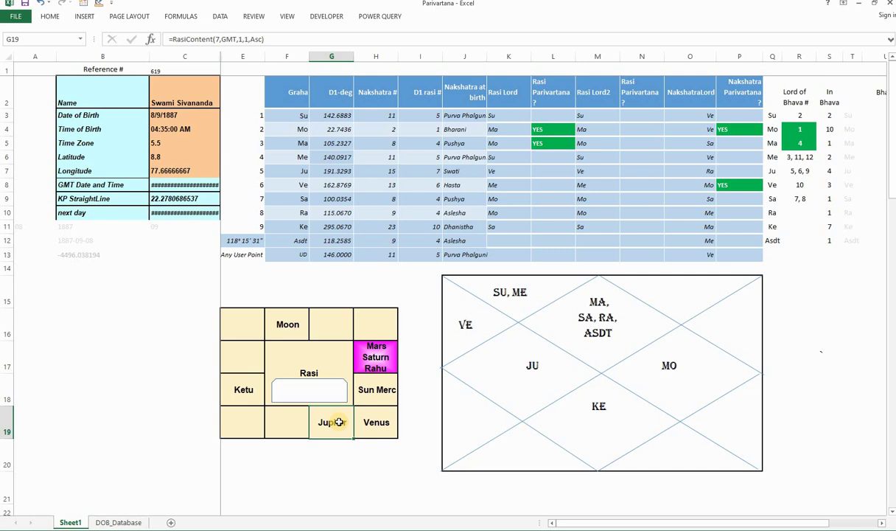
Step: Check the Lord of Bhava formulas for Moon and Mars against their planet rows and Rasi chart house
click(805, 129)
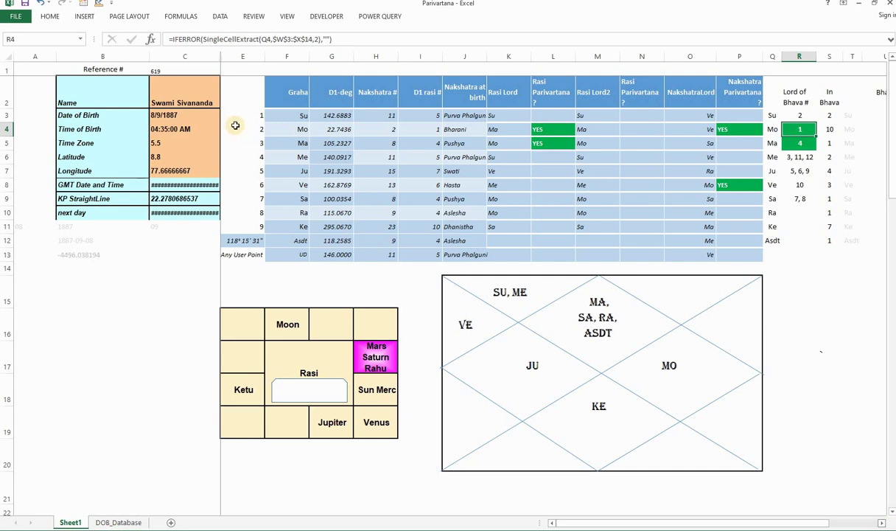
click(273, 127)
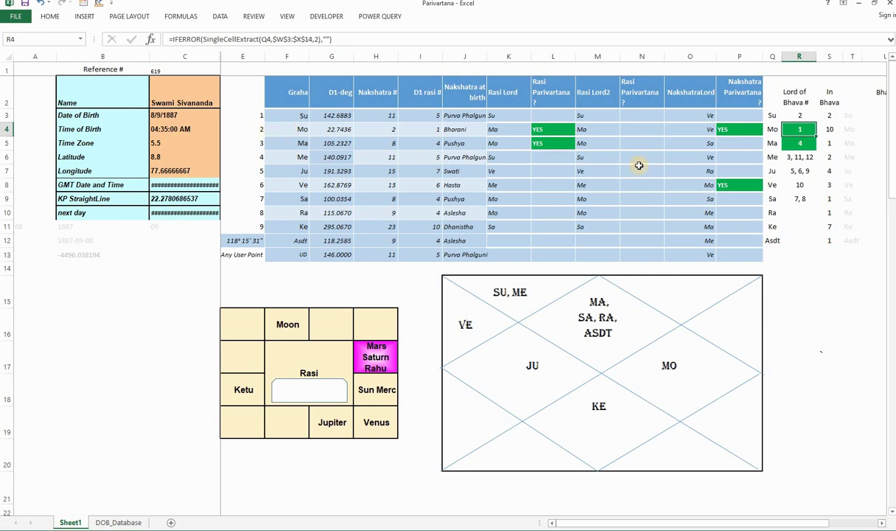
click(795, 131)
click(292, 142)
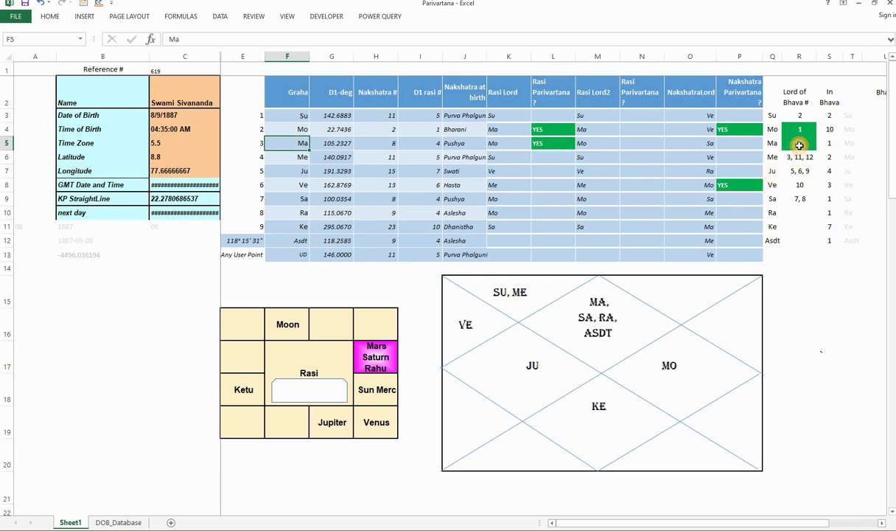
click(799, 145)
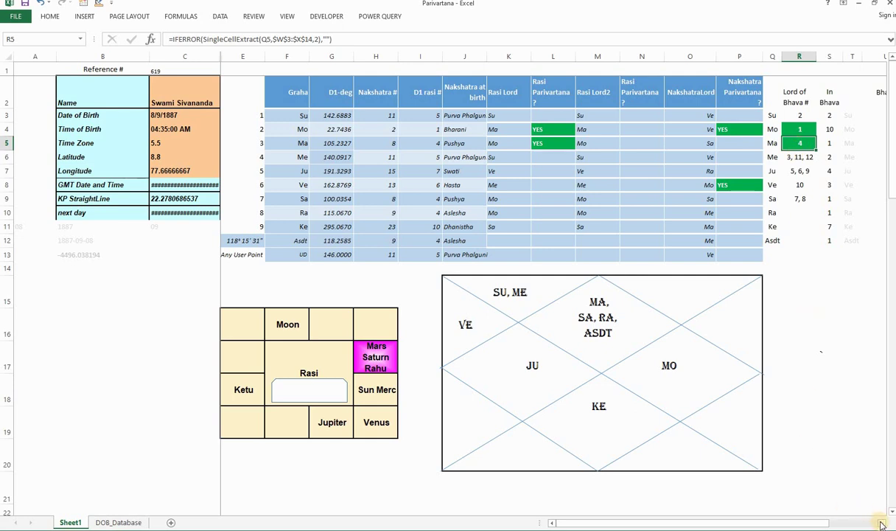
click(284, 419)
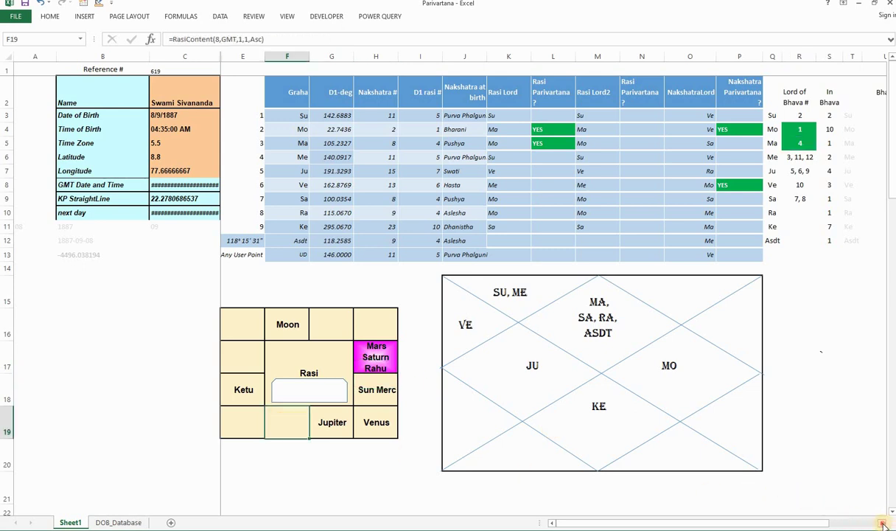
scroll(838, 497, right, 3)
scroll(741, 247, right, 1)
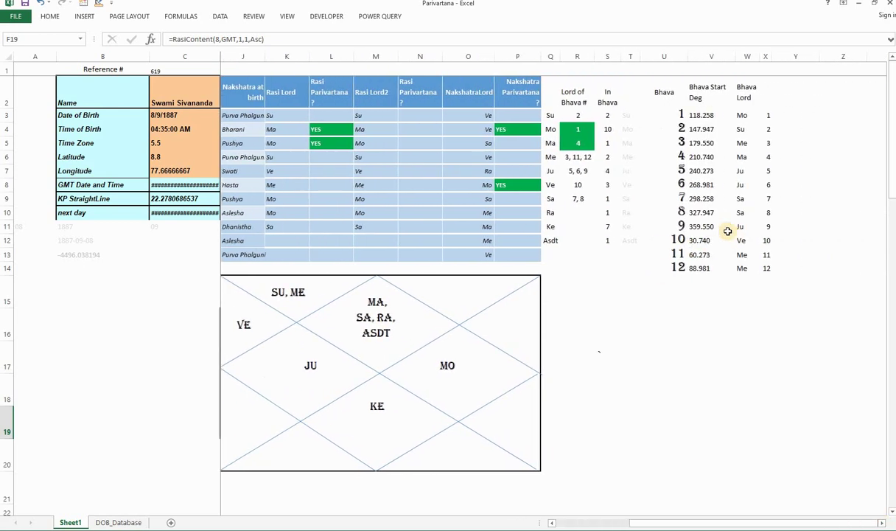
click(701, 157)
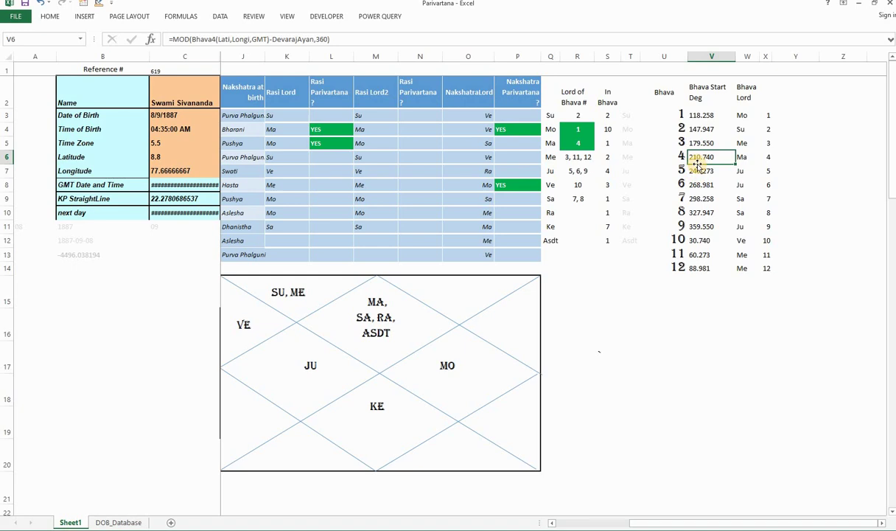
click(741, 129)
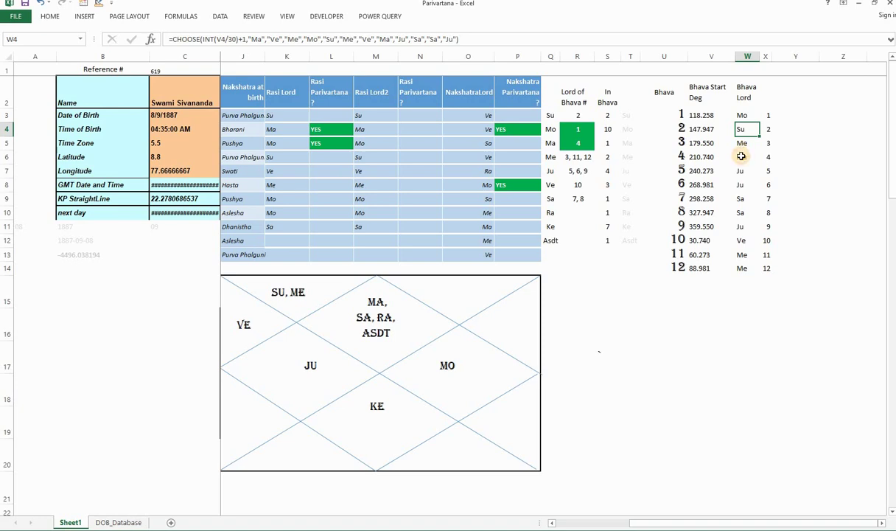
click(743, 156)
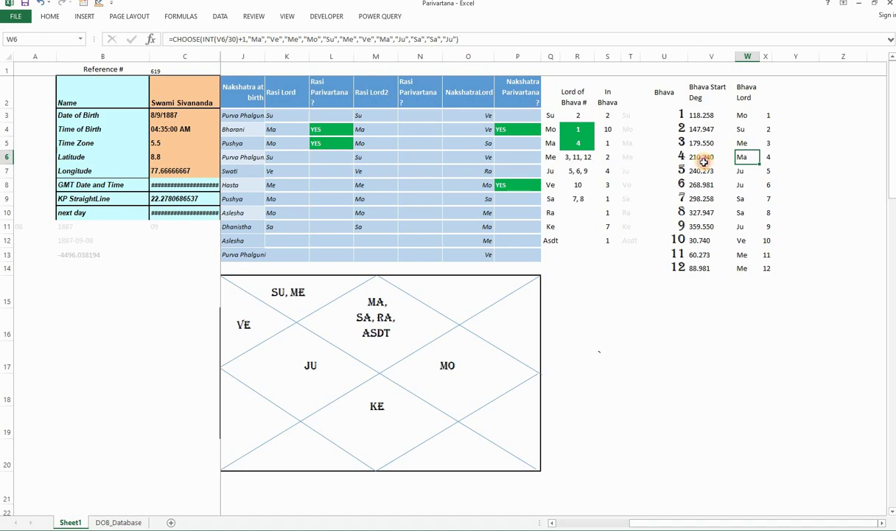
key(Left)
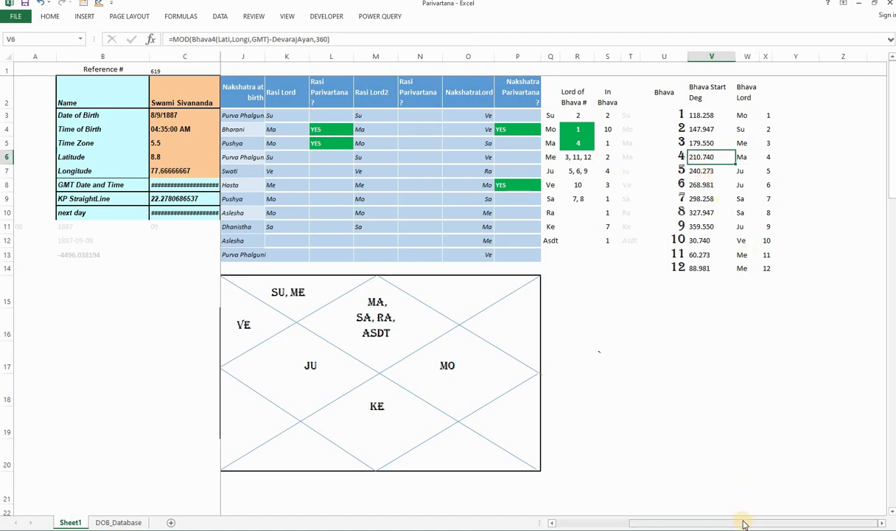
drag(743, 523, 80, 208)
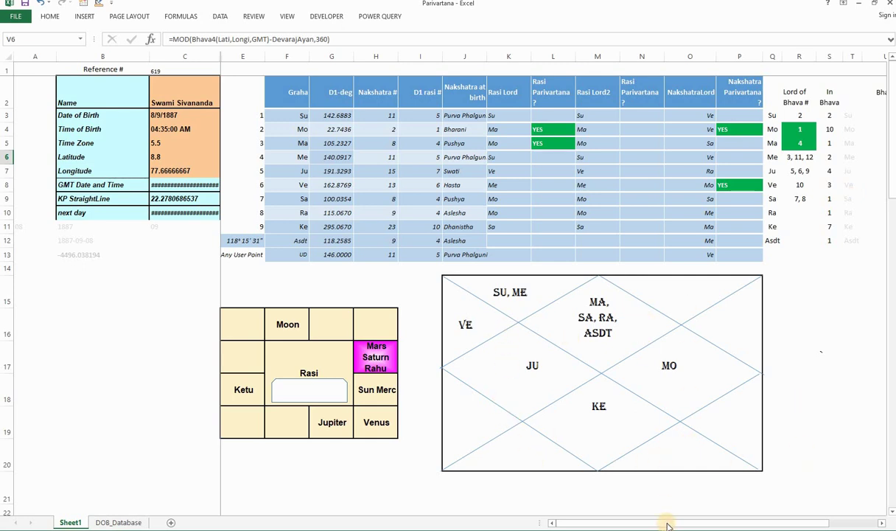
Step: Inspect the Mars/Saturn/Rahu/Ascendant house formula, then load MGR's record, Reference 744
click(707, 523)
scroll(757, 321, right, 3)
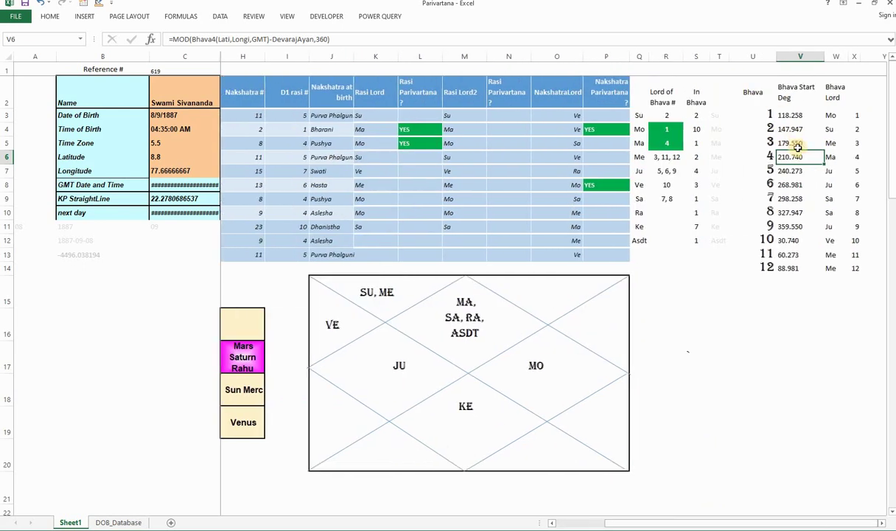
click(476, 314)
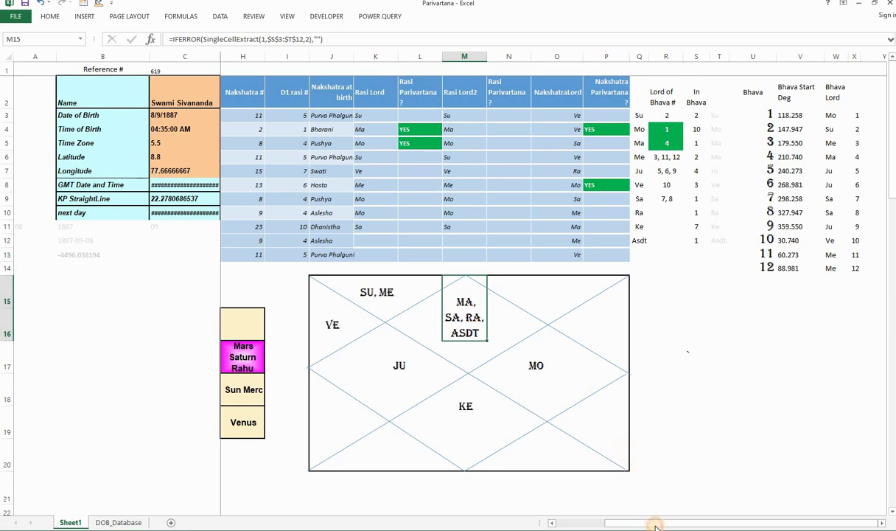
drag(630, 522, 584, 514)
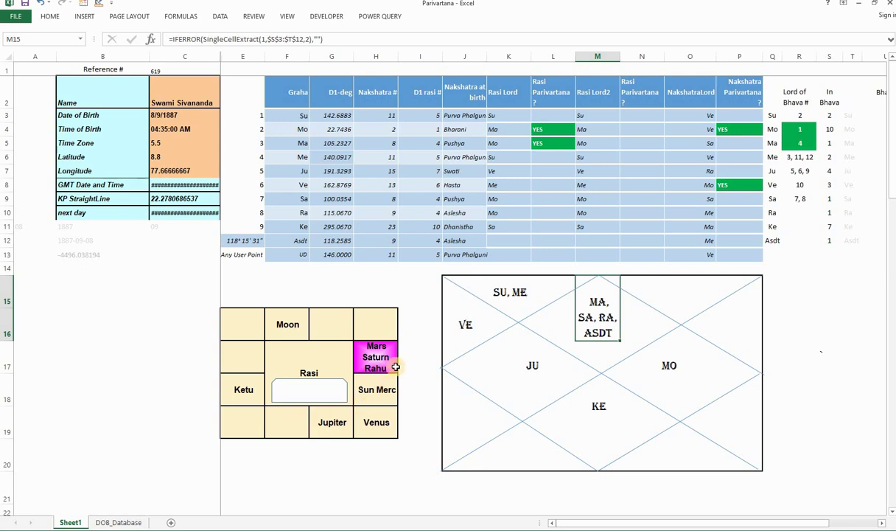
click(423, 465)
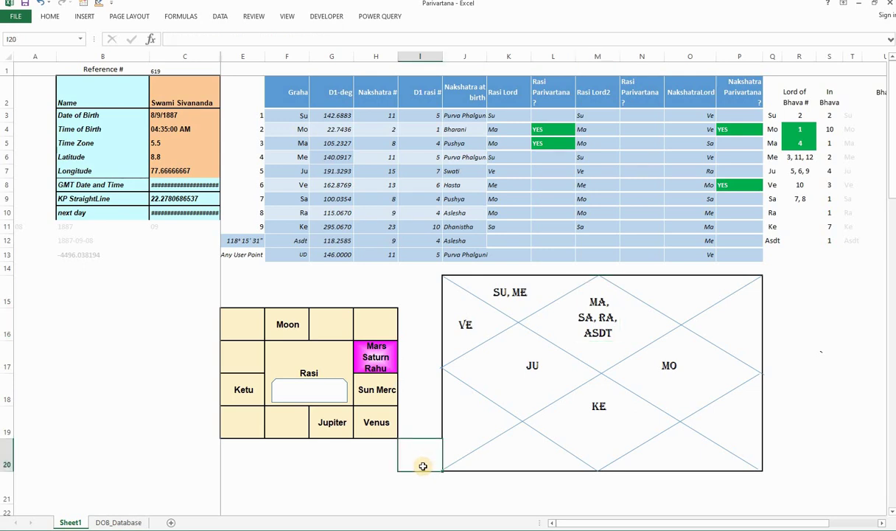
click(318, 396)
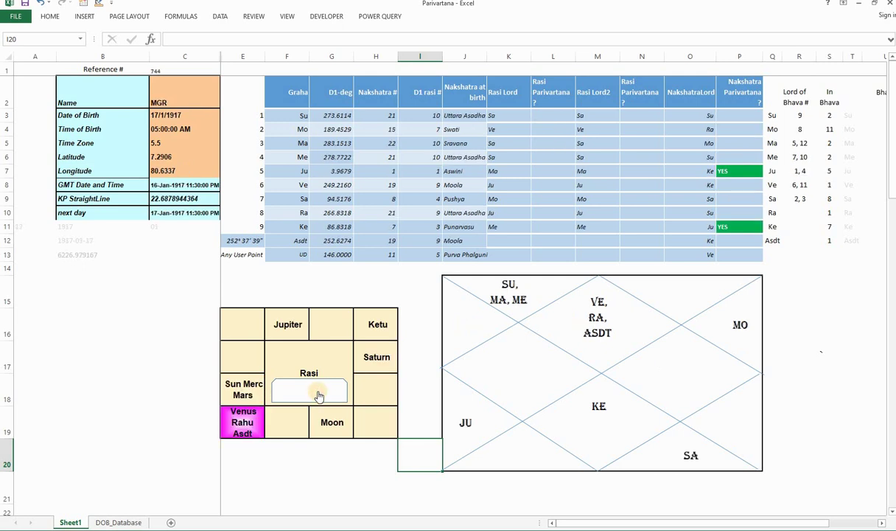
Step: Review the Jupiter–Ketu Nakshatra exchange (Aswini, Punarvasu) and its chart houses, then load Reference 616
click(746, 171)
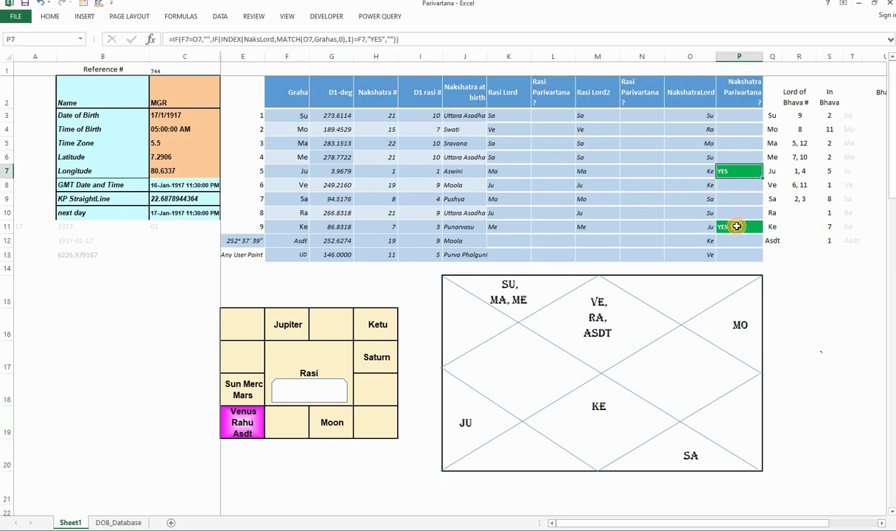
click(737, 226)
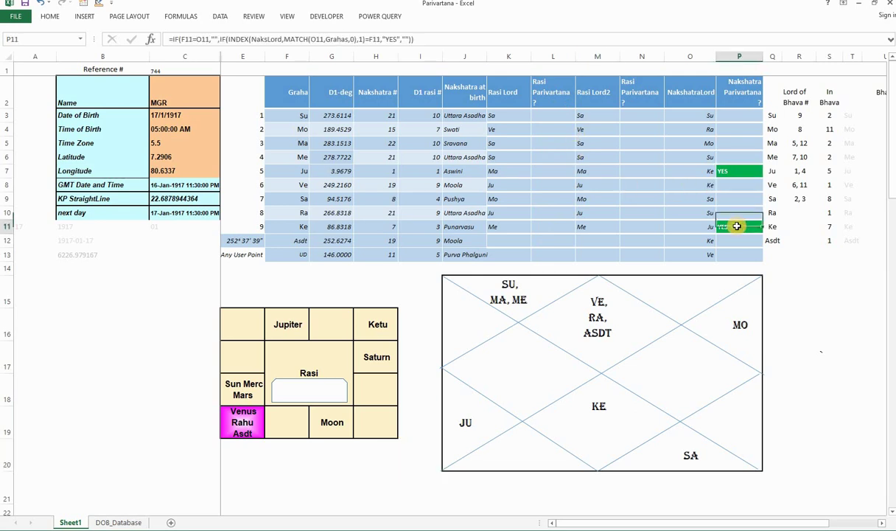
click(458, 170)
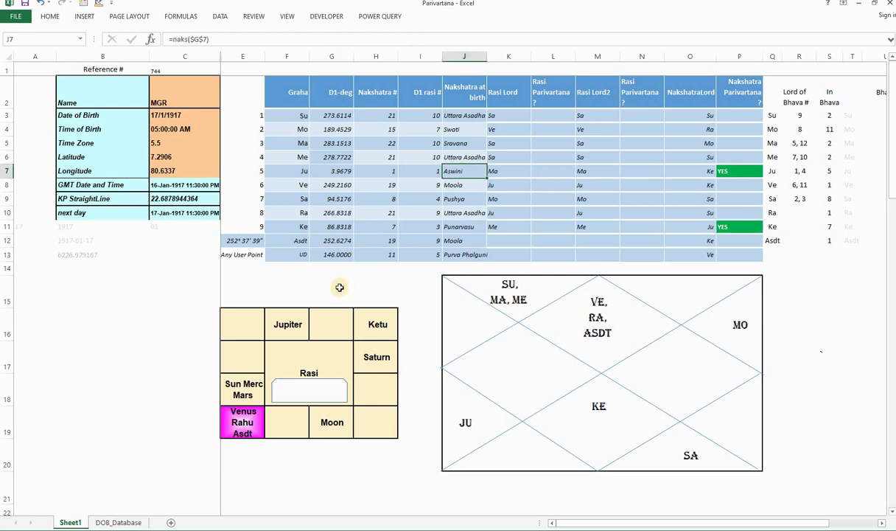
click(285, 321)
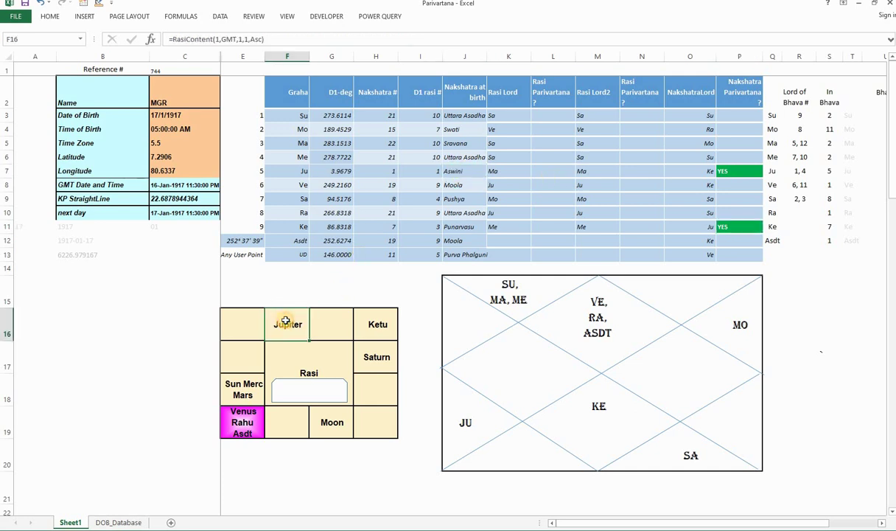
click(451, 226)
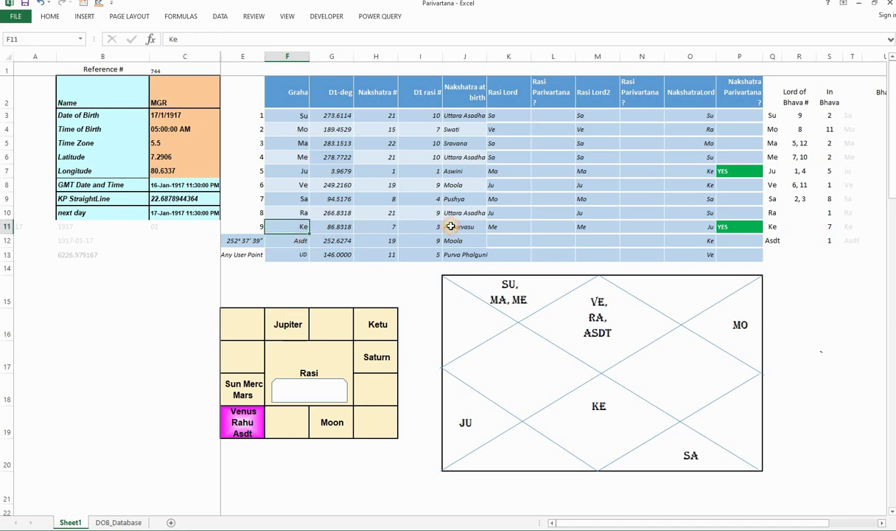
click(374, 325)
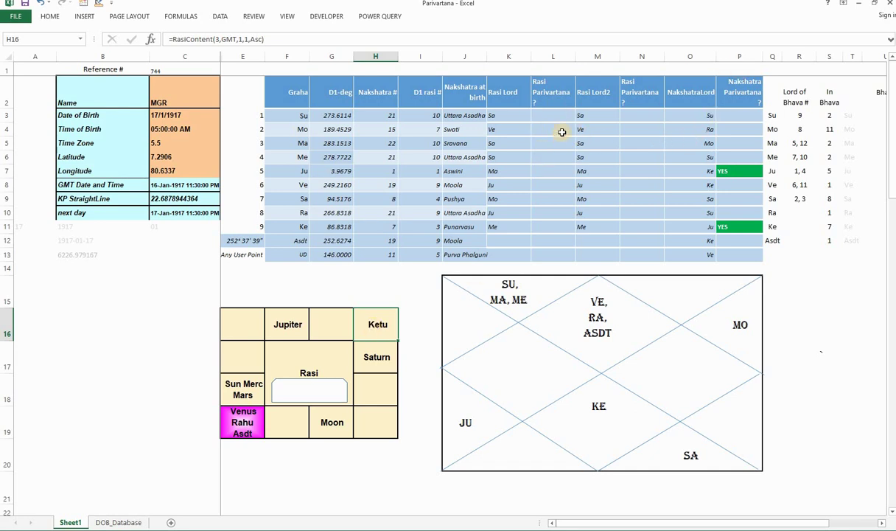
click(303, 396)
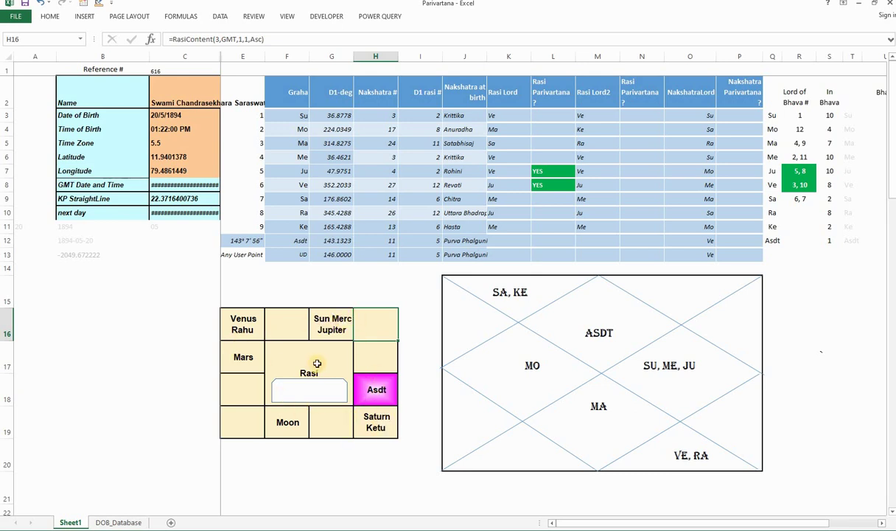
click(301, 171)
click(300, 188)
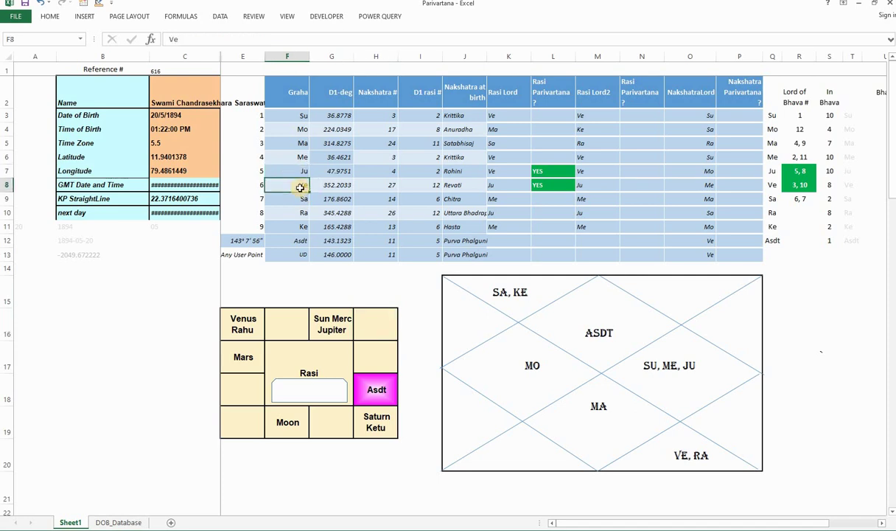
click(337, 330)
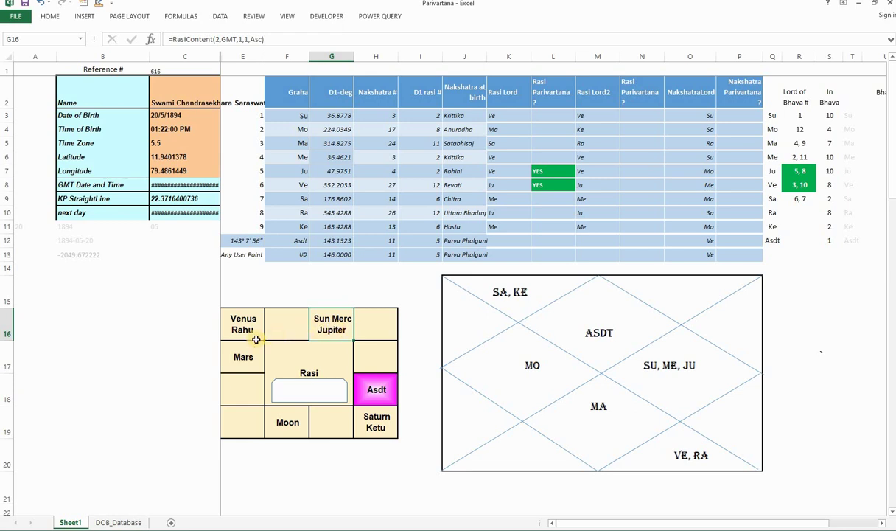
key(Left)
key(Left)
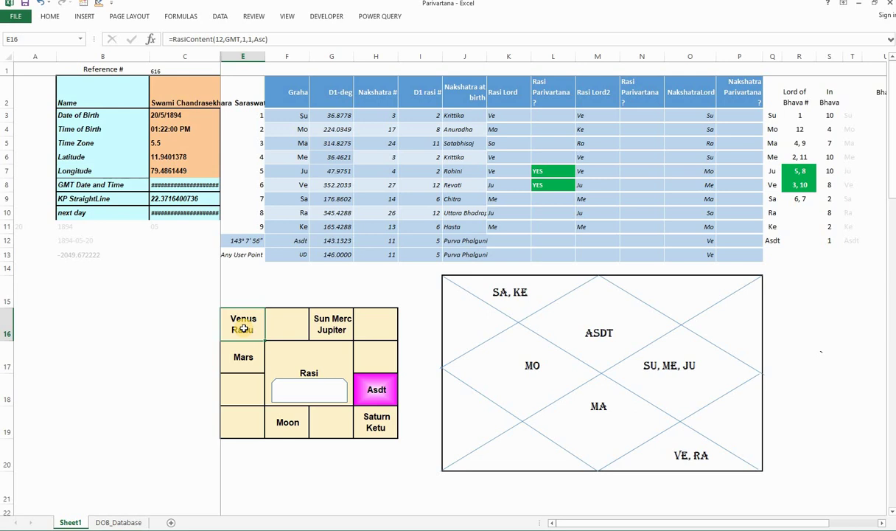
click(794, 171)
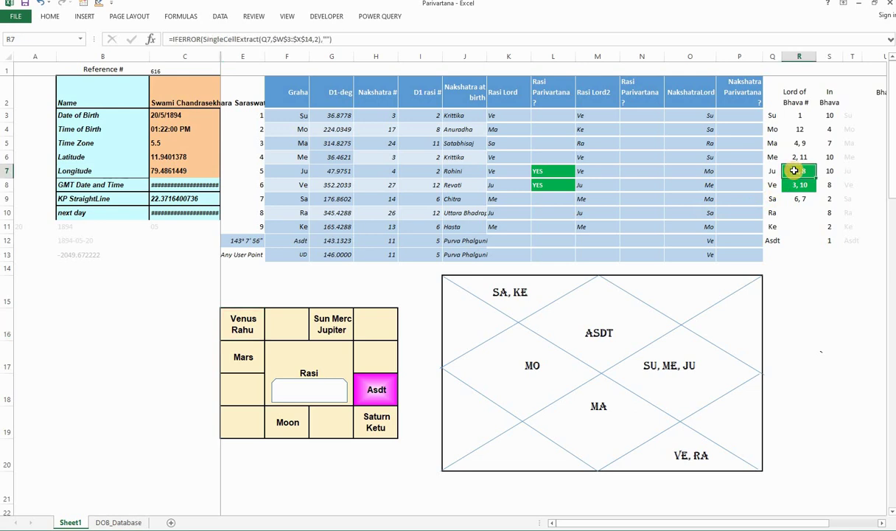
click(793, 187)
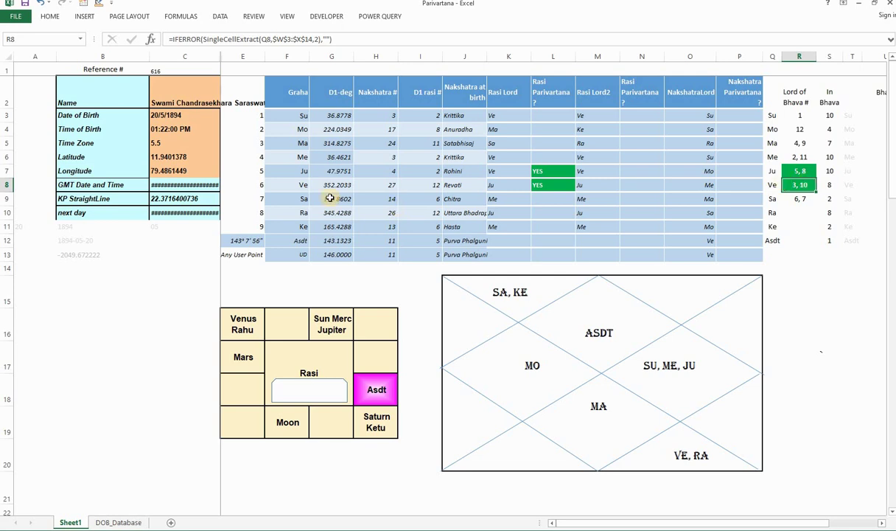
click(302, 185)
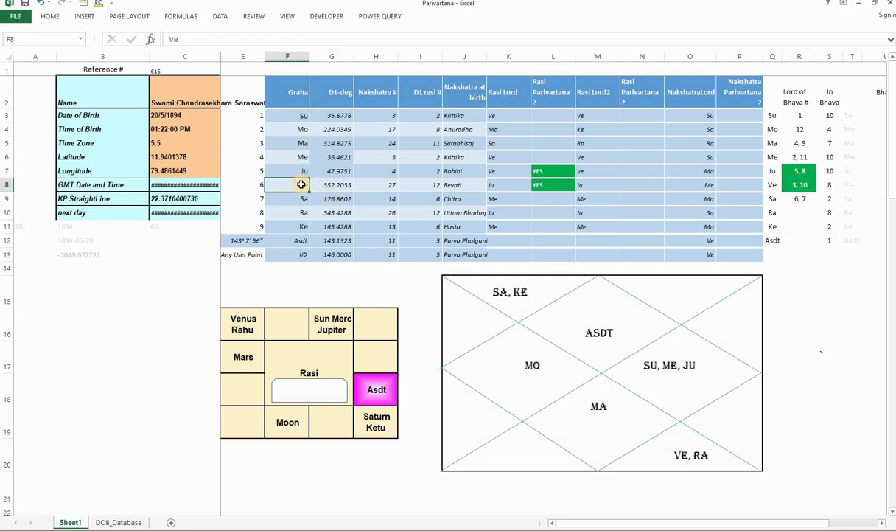
Step: Load three more birth records and check the Venus and Rahu Nakshatra Parivartana entries
click(308, 395)
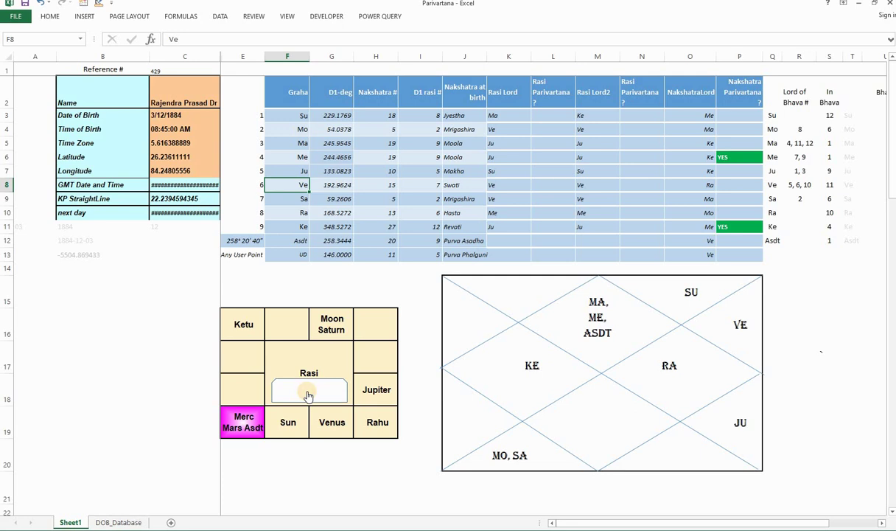
click(308, 396)
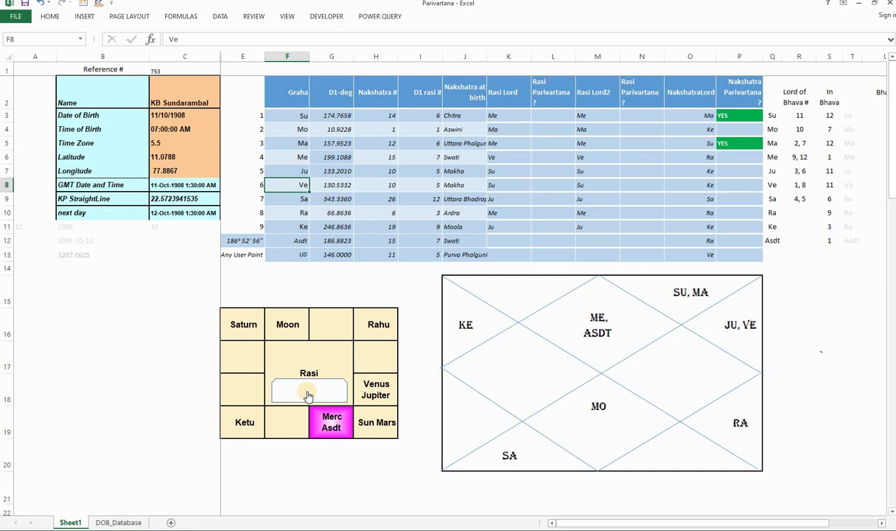
click(308, 396)
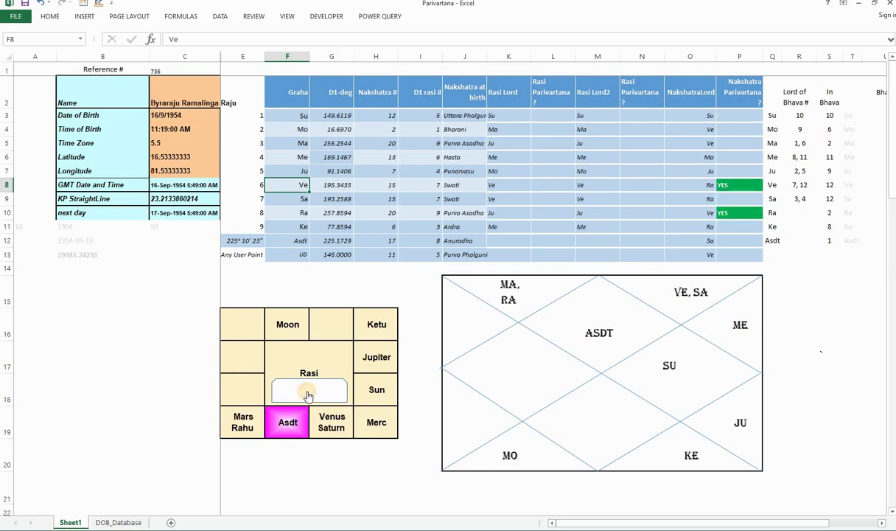
click(755, 186)
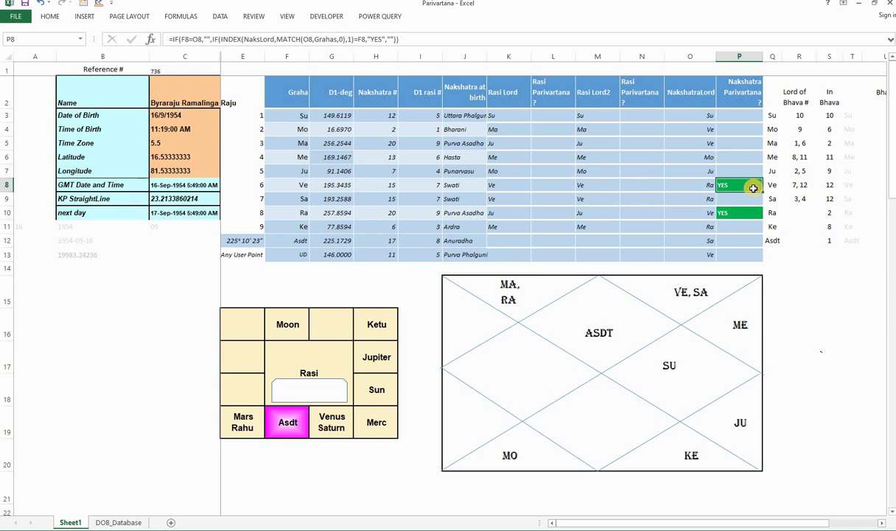
click(745, 217)
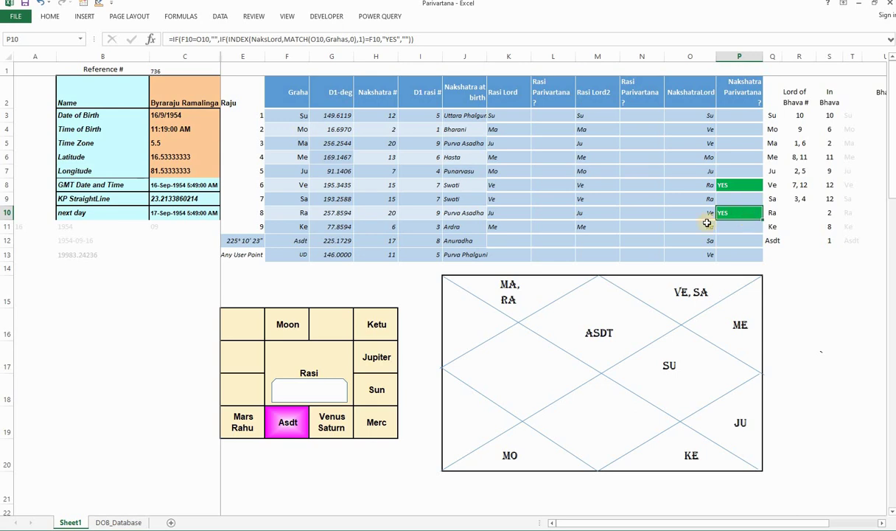
click(299, 213)
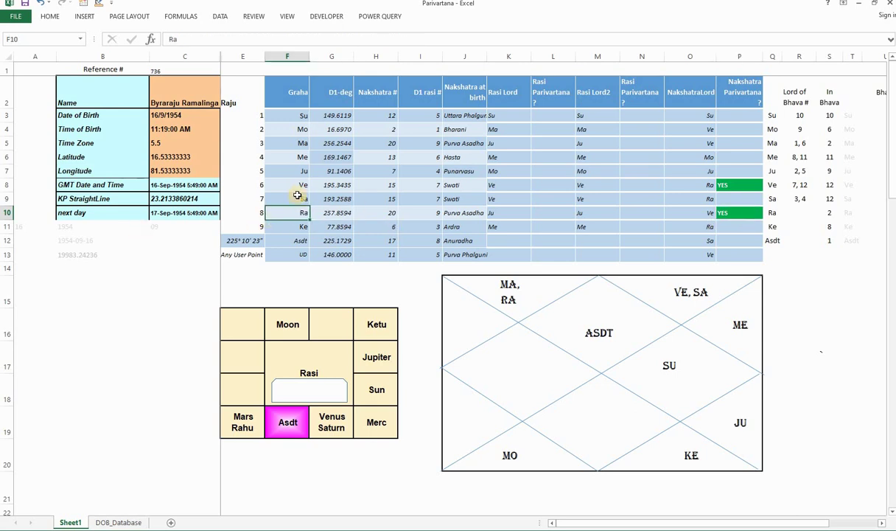
click(297, 189)
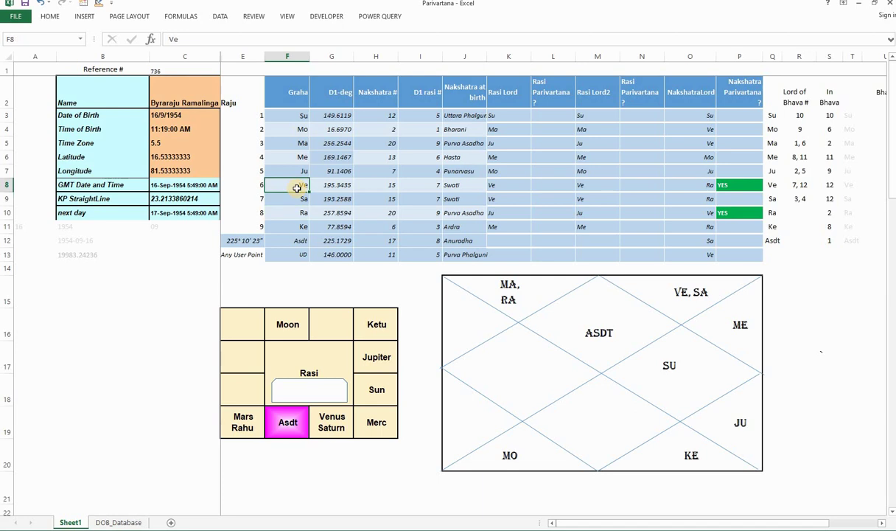
Step: Load the next record, Reference 728 (29/4/1891), and check its Saturn entry
click(292, 394)
click(292, 393)
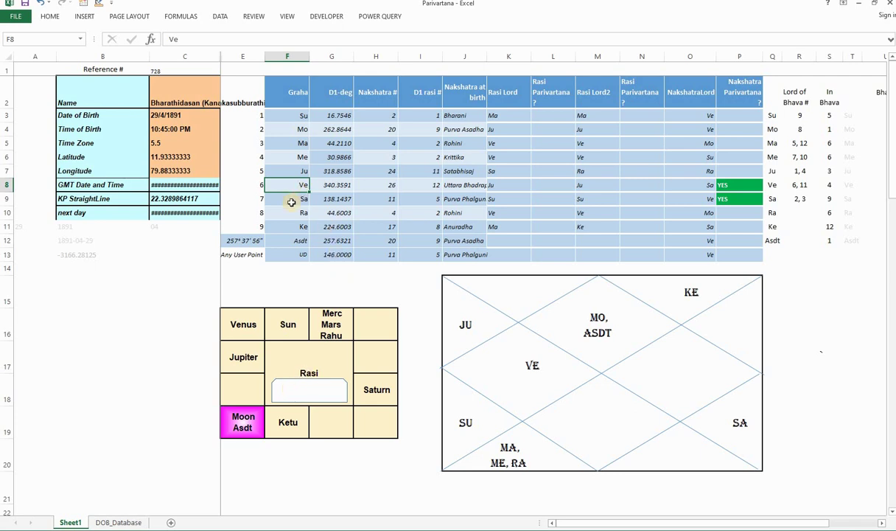
click(291, 201)
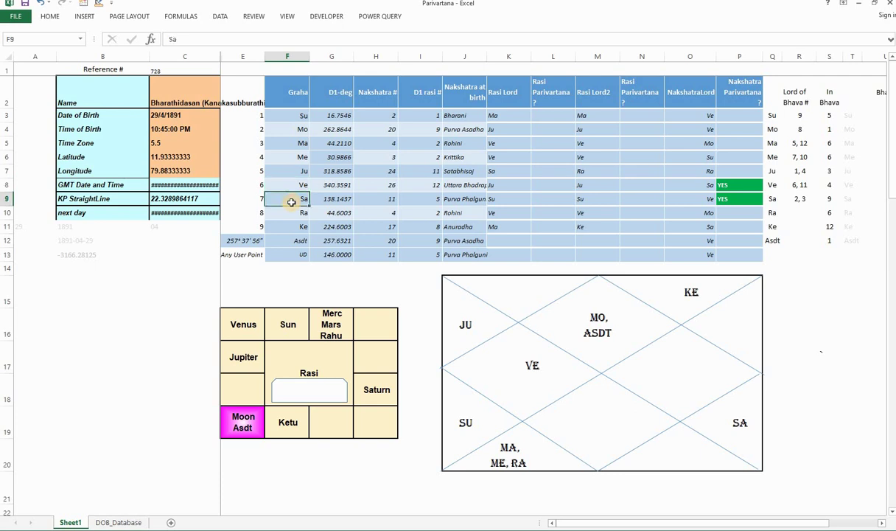
Step: Load three more records and inspect the Mars and Venus Rasi Parivartana formulas
click(309, 390)
click(309, 391)
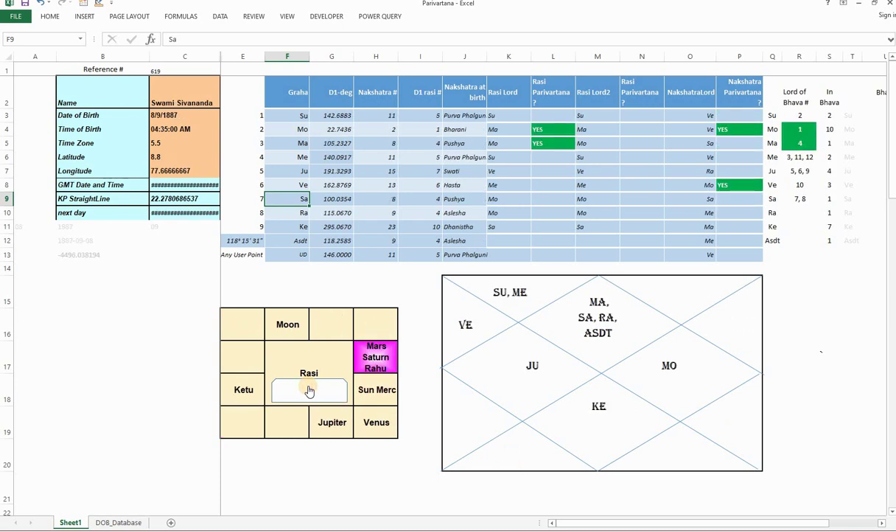
click(308, 390)
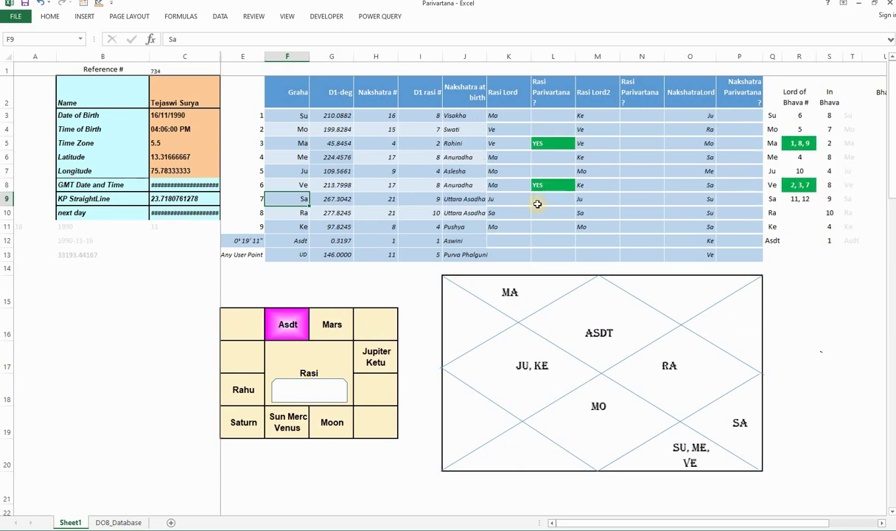
click(543, 142)
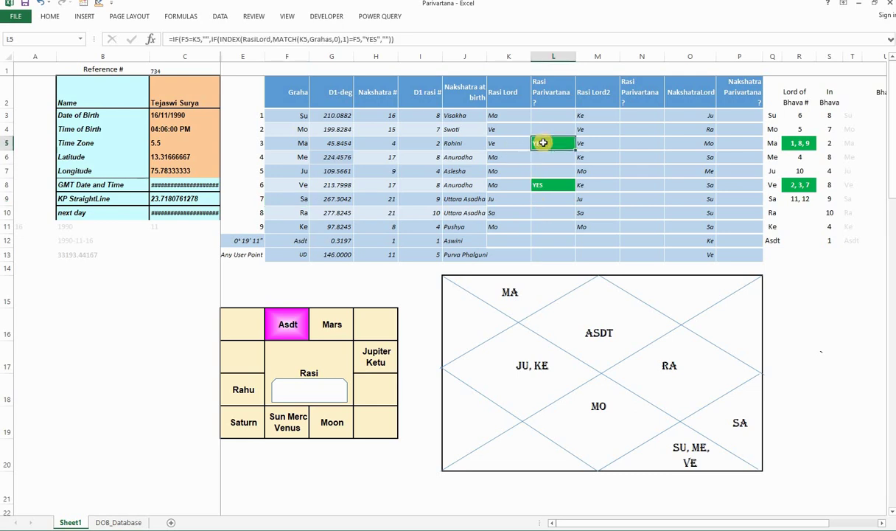
click(543, 186)
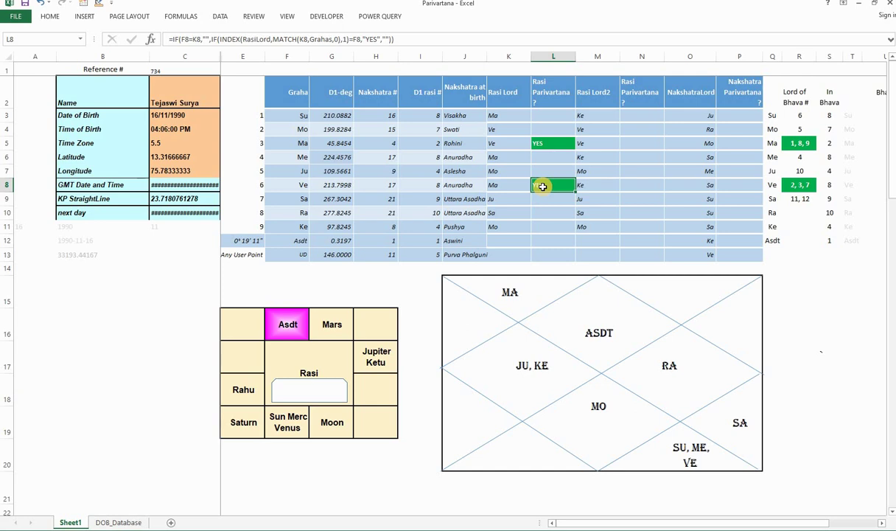
Step: Load another record, inspect Venus and Saturn Lord of Bhava formulas, then advance to Reference 313
click(315, 398)
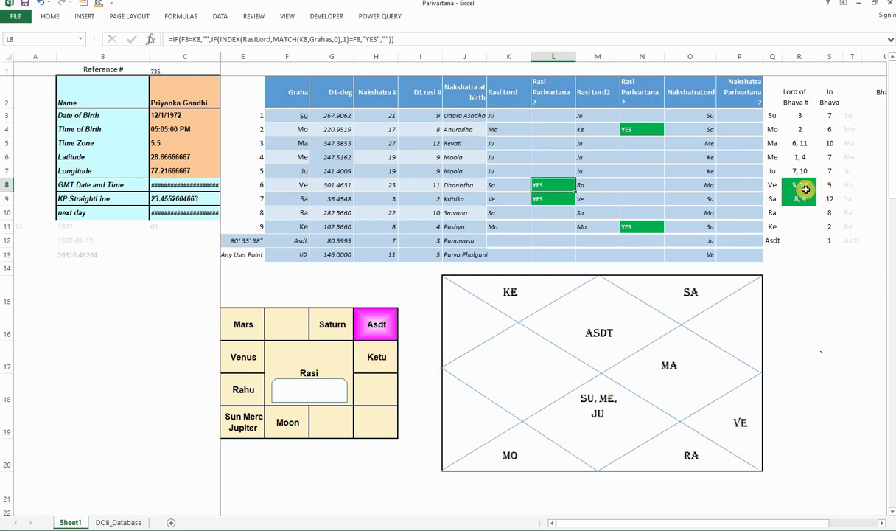
click(801, 186)
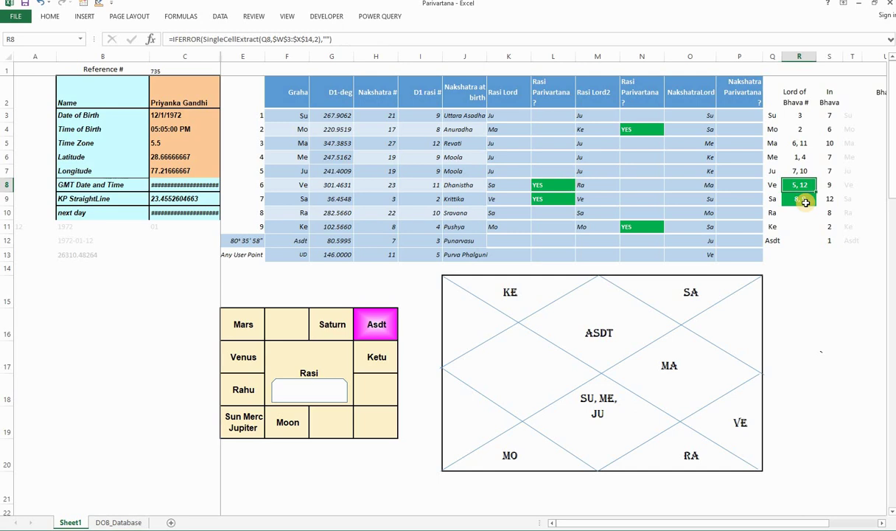
click(806, 202)
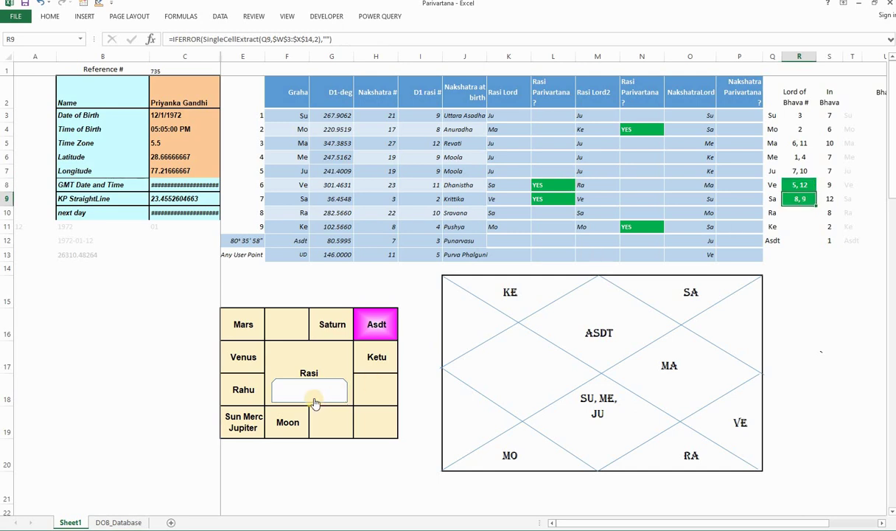
click(313, 399)
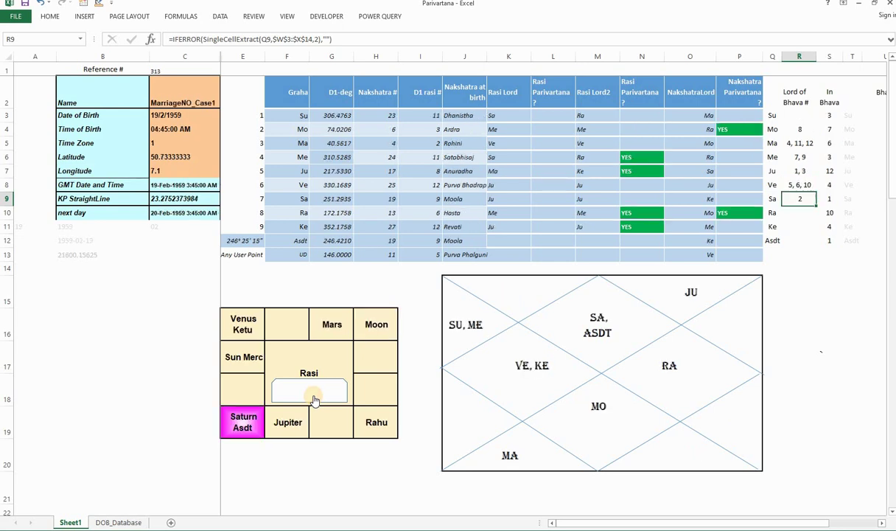
Step: Load records until Reference 747 (12/6/1932) appears and inspect its Venus Rasi Parivartana formula
click(313, 399)
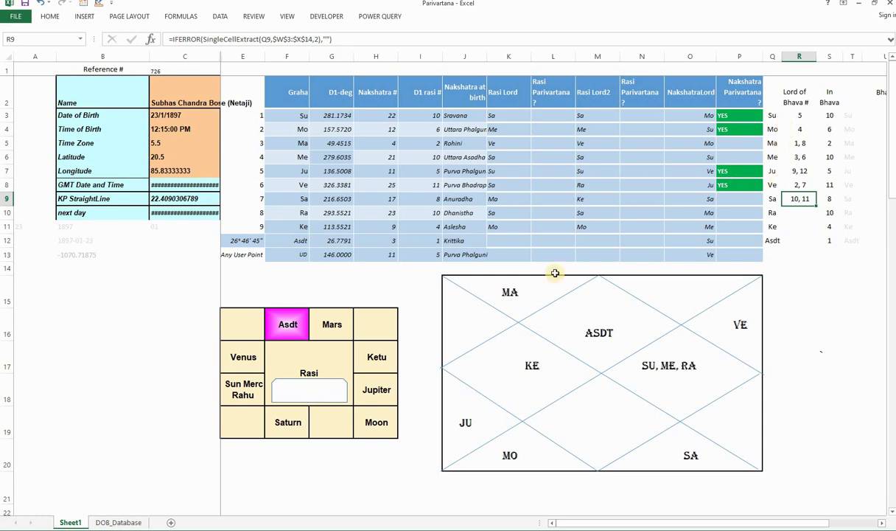
click(314, 390)
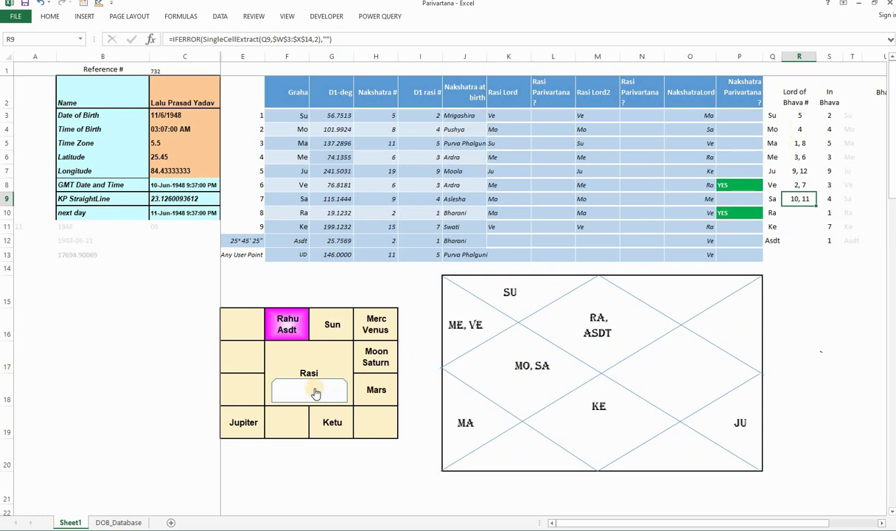
click(315, 392)
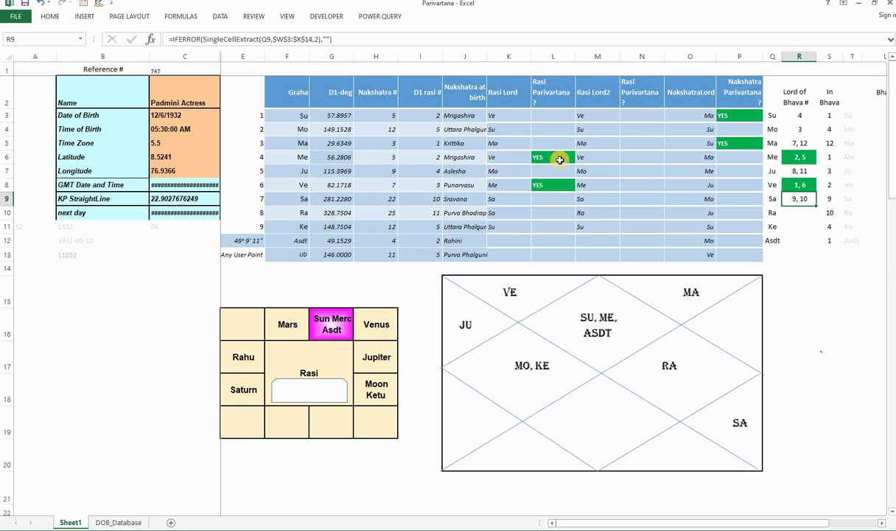
click(558, 185)
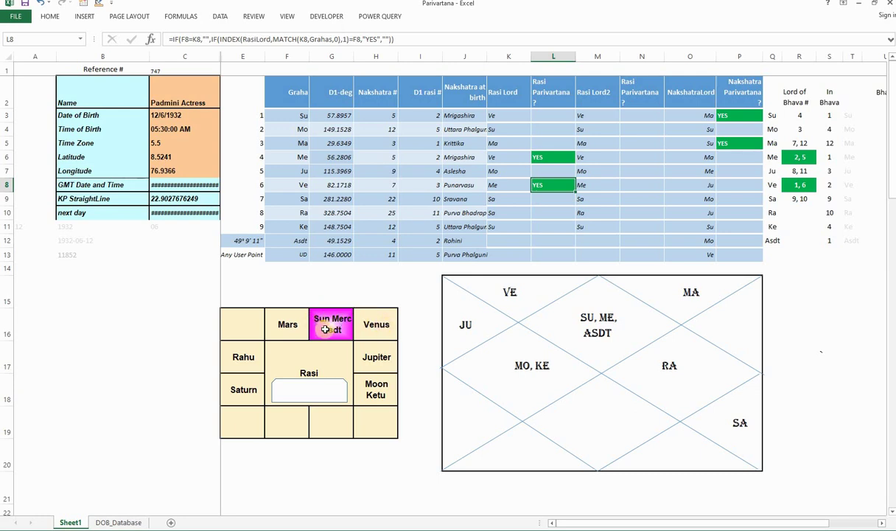
Step: Load three more records and check the Mars and Venus Rasi Parivartana formulas
click(327, 392)
click(326, 391)
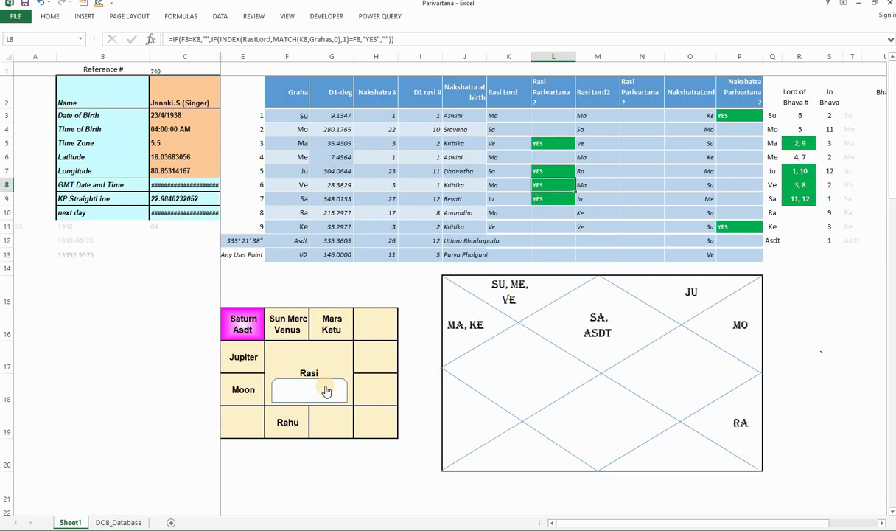
click(326, 392)
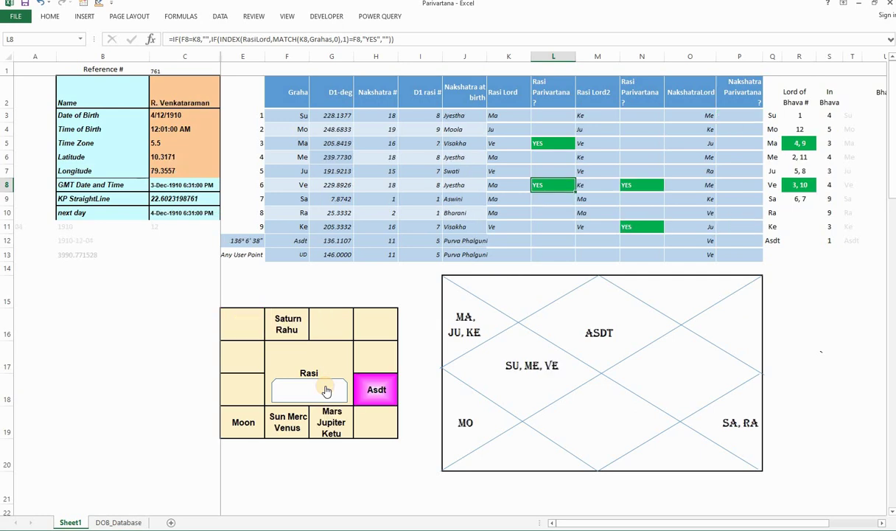
click(551, 140)
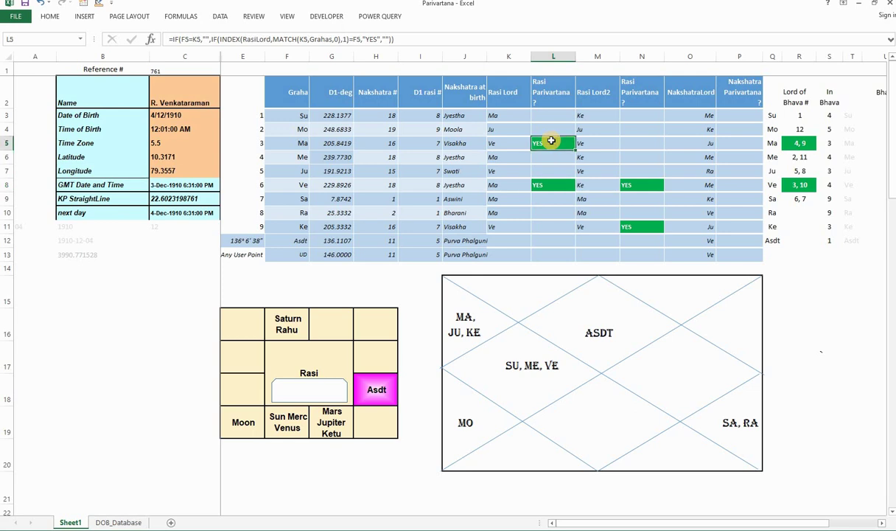
click(548, 185)
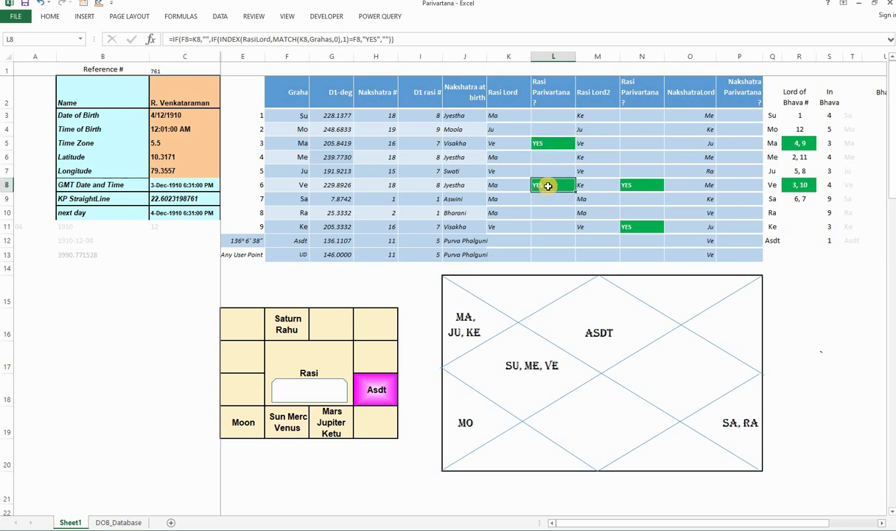
Step: Inspect the Rasi chart box formulas, then load further records toward Reference 199
click(334, 326)
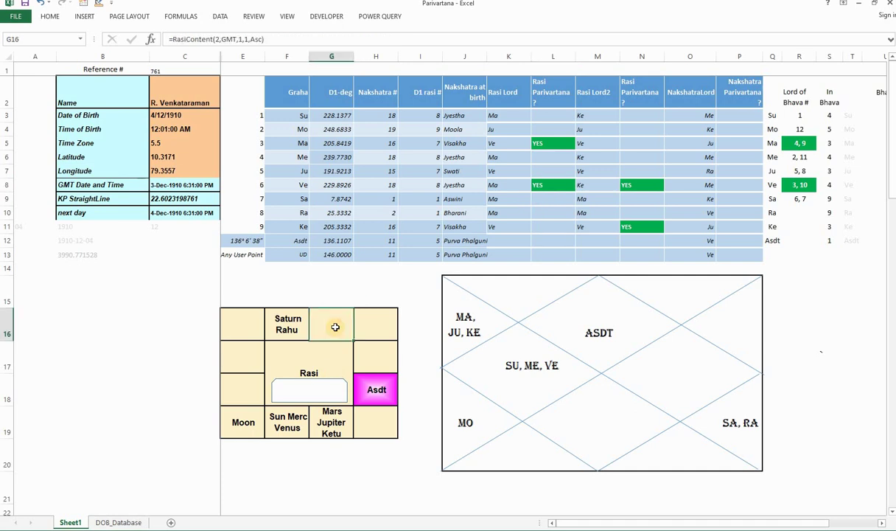
click(341, 423)
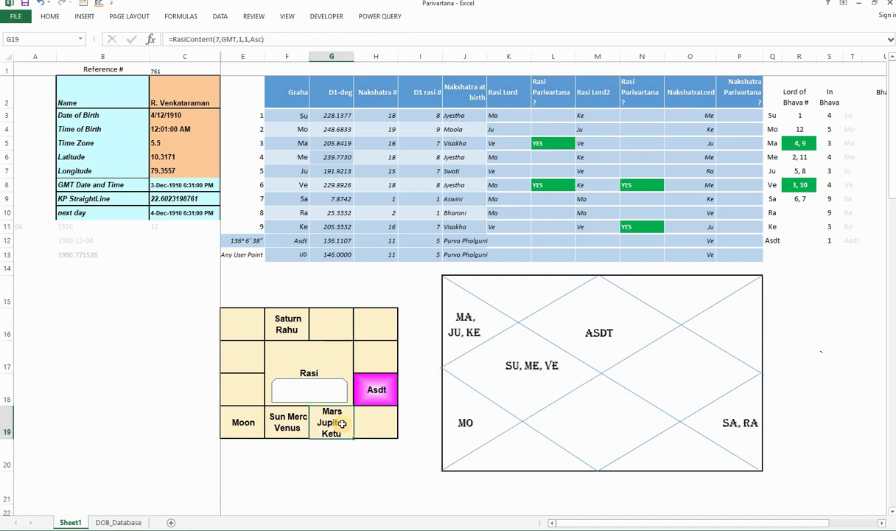
click(294, 428)
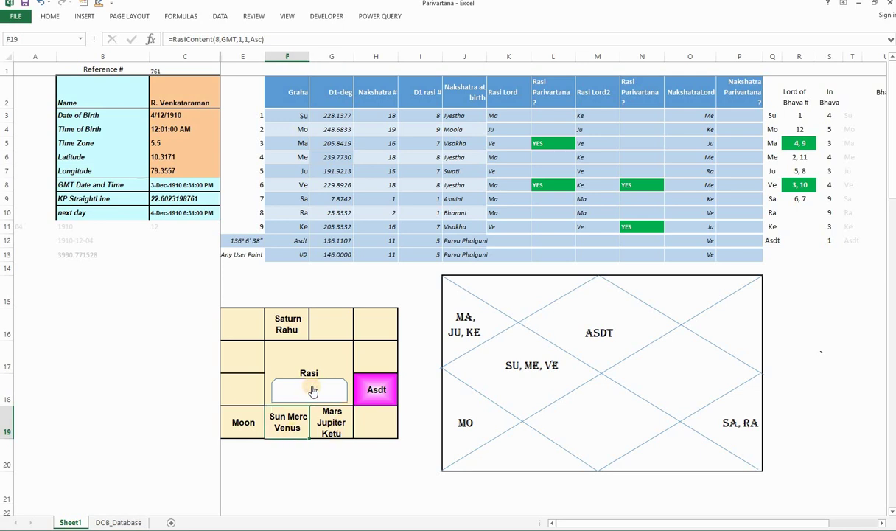
click(313, 391)
click(312, 391)
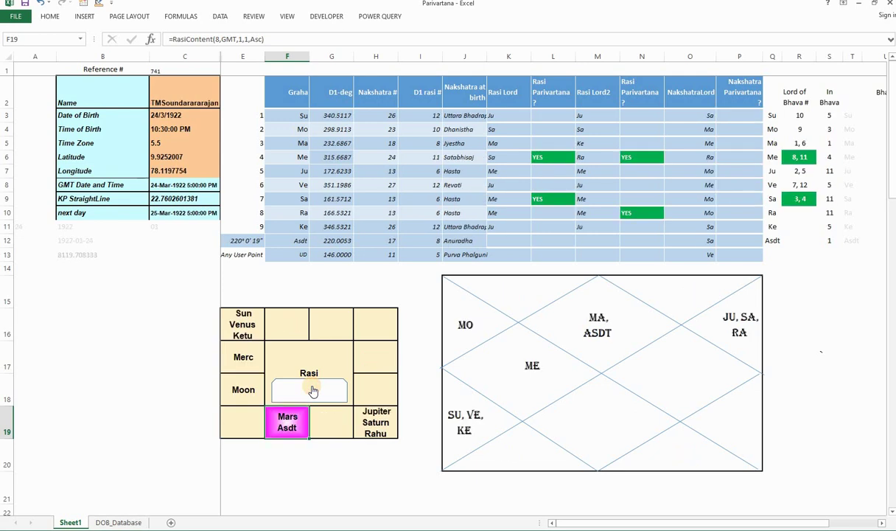
click(313, 391)
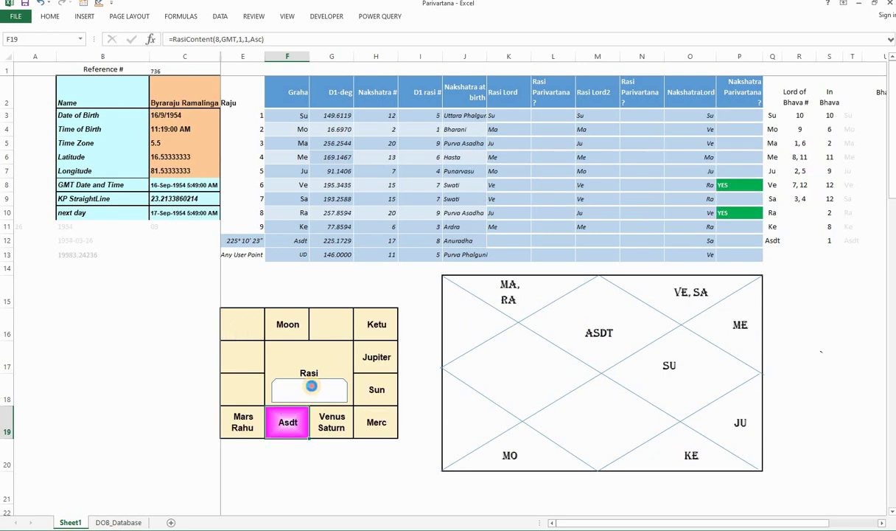
Step: Load Reference 199 and check the Jupiter and Ketu Nakshatra Parivartana formulas and chart boxes
click(312, 391)
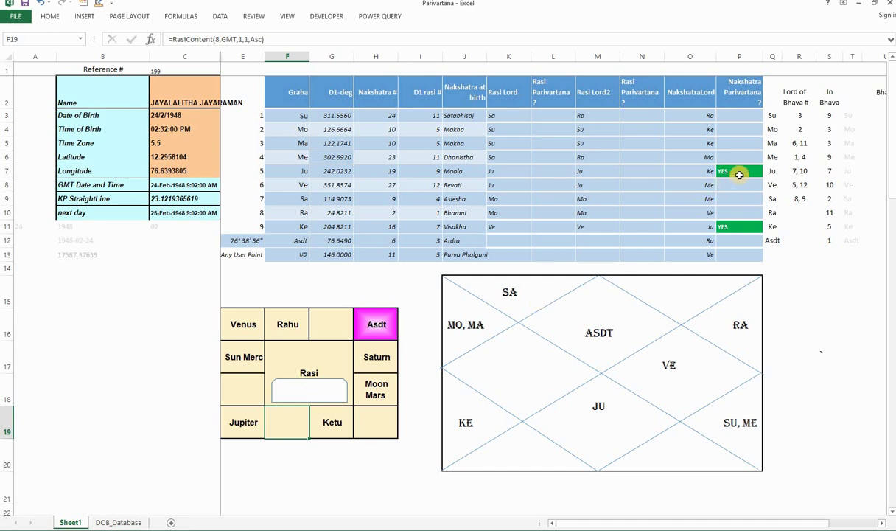
click(739, 174)
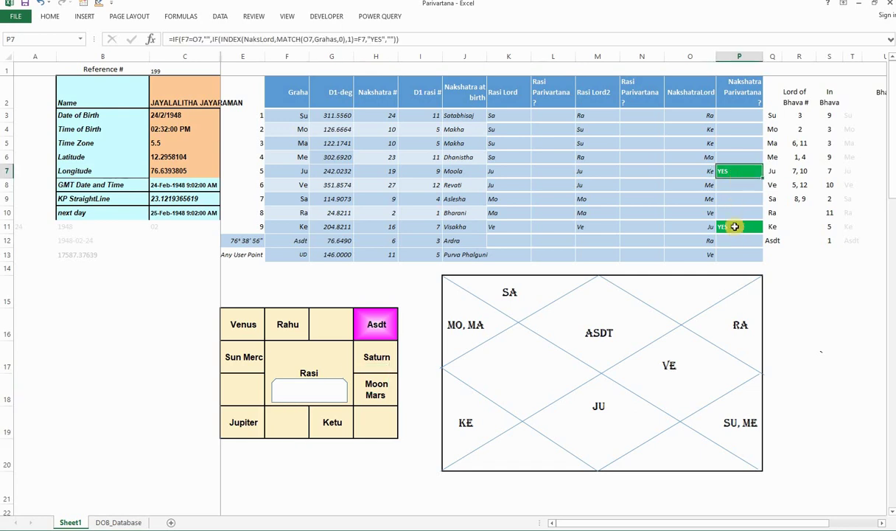
click(734, 227)
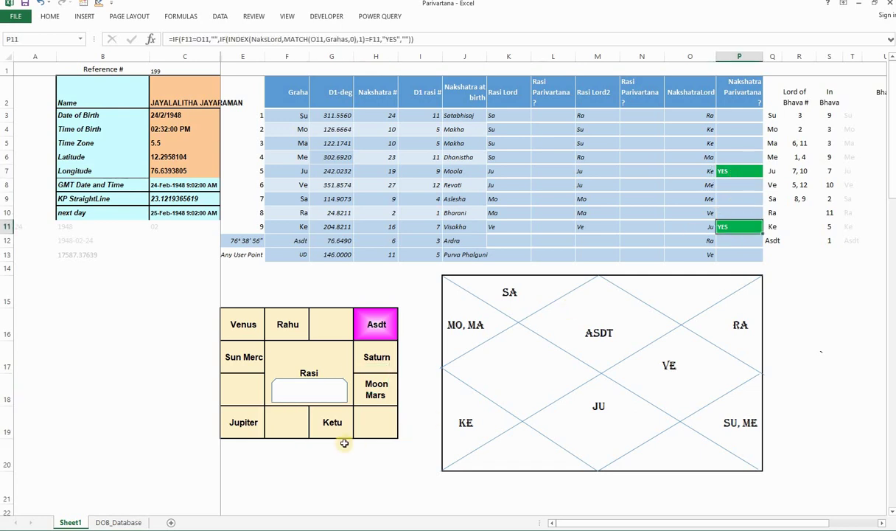
click(330, 423)
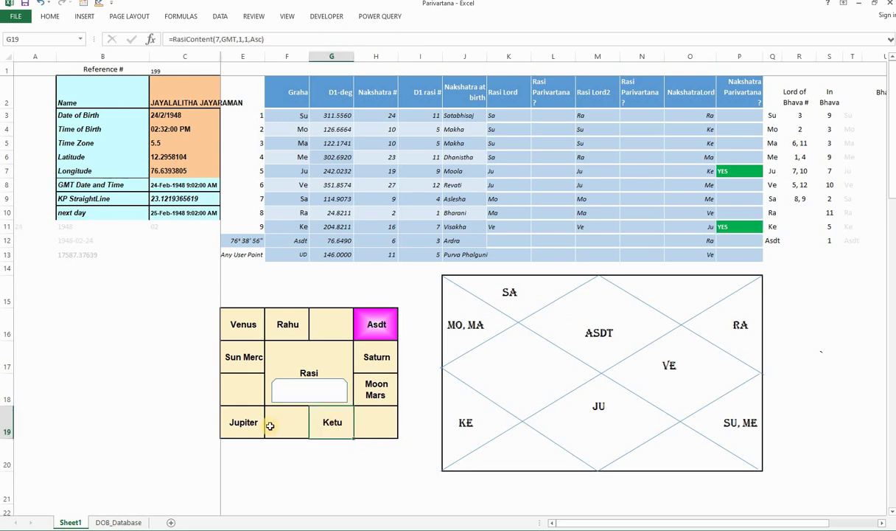
click(239, 424)
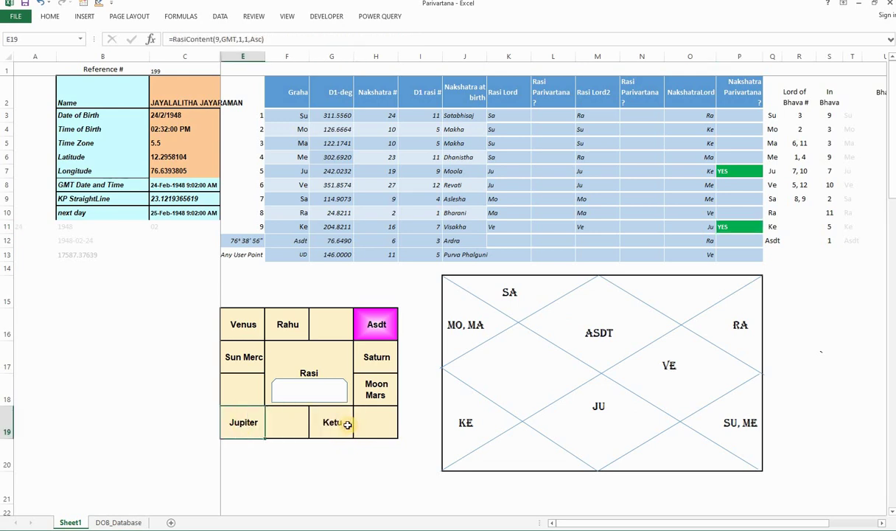
click(344, 423)
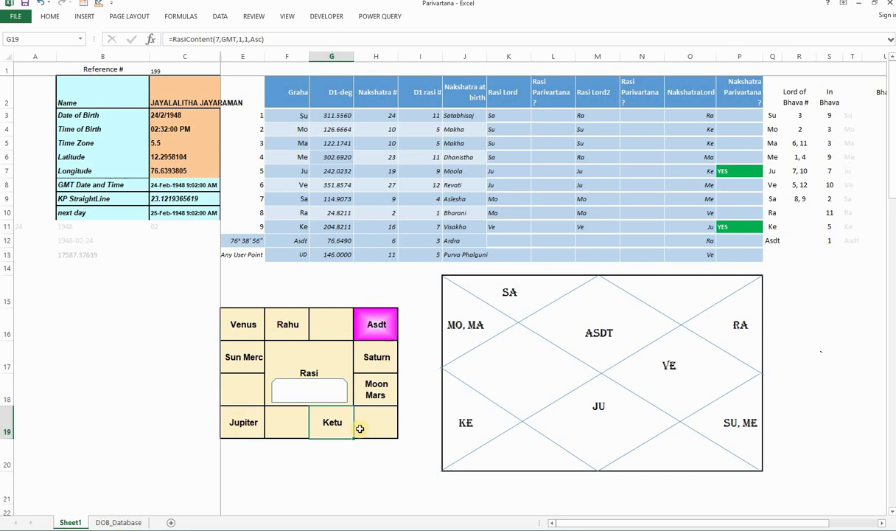
Step: Load Reference 437 and check Jupiter and Rahu's rows and the Rasi Parivartana column
click(310, 393)
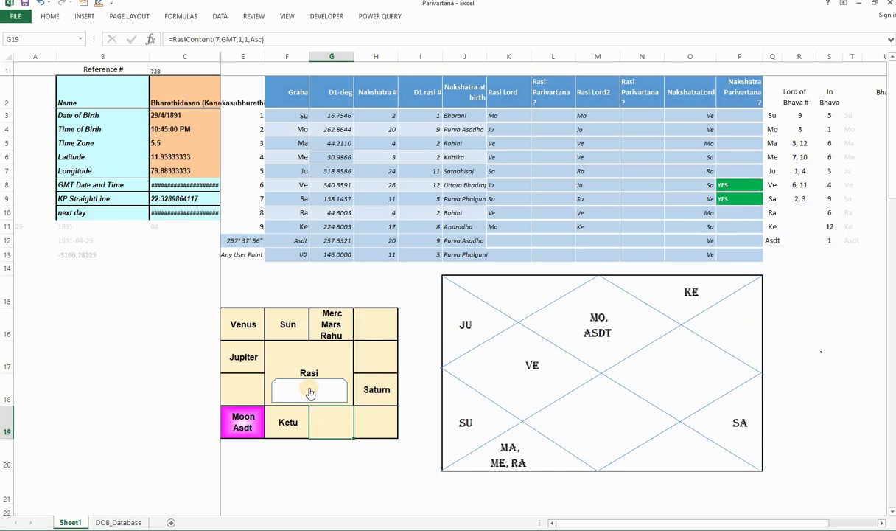
click(310, 393)
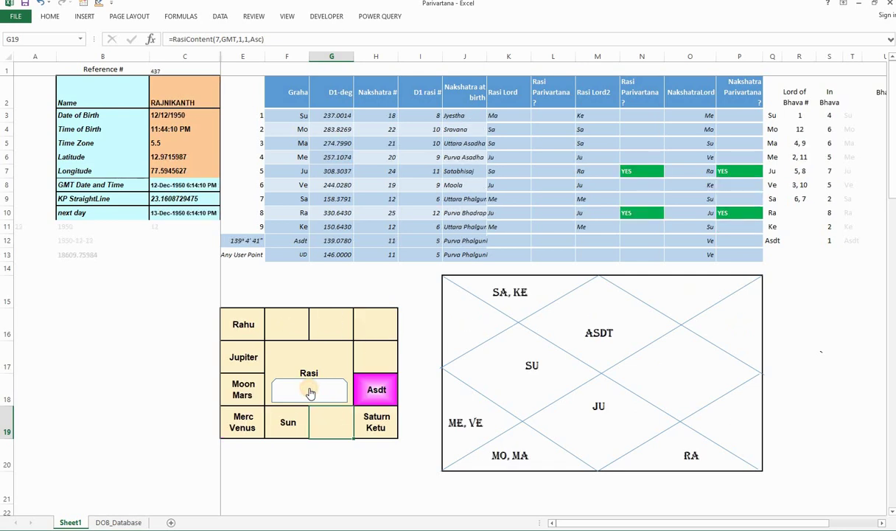
click(299, 173)
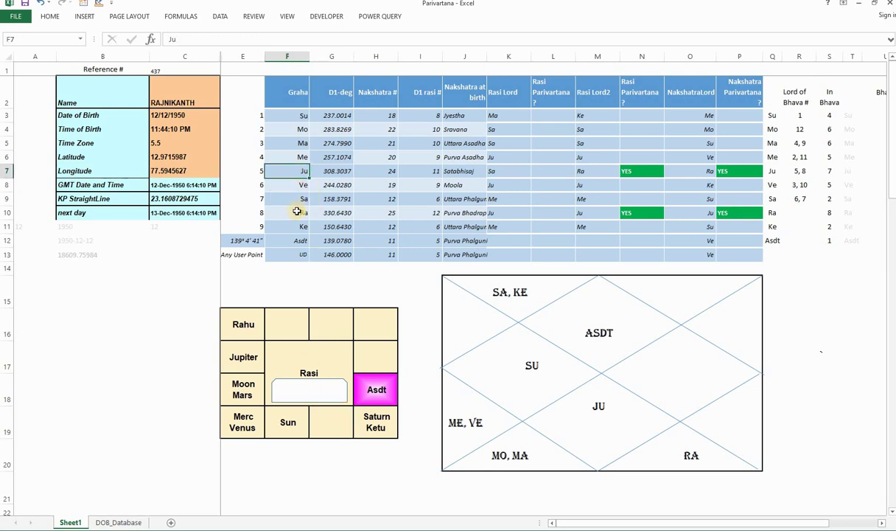
click(297, 212)
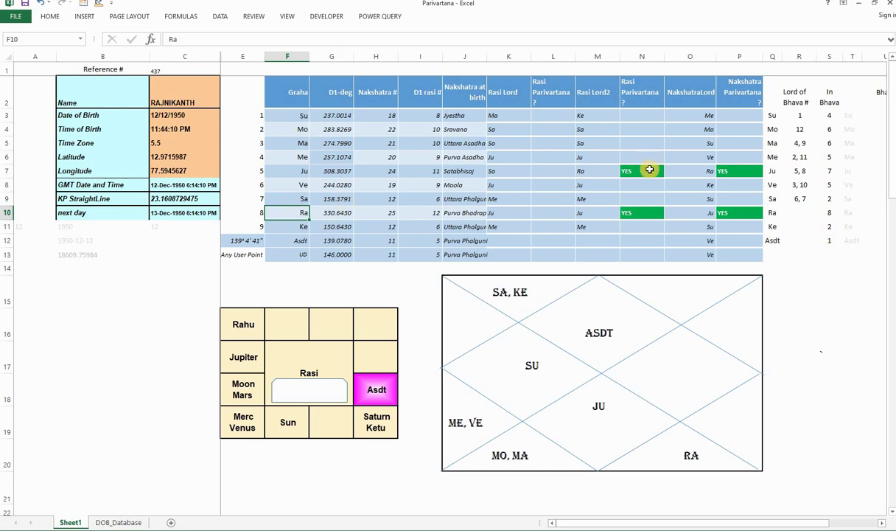
click(648, 172)
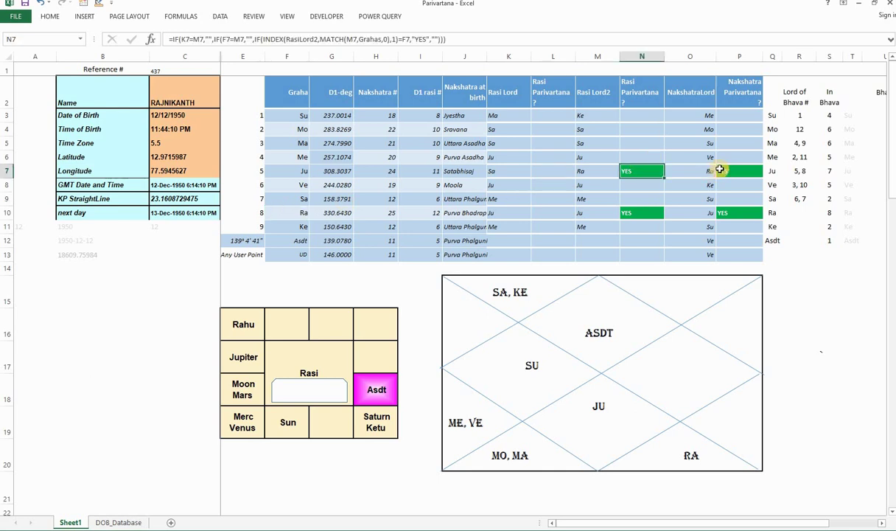
click(639, 99)
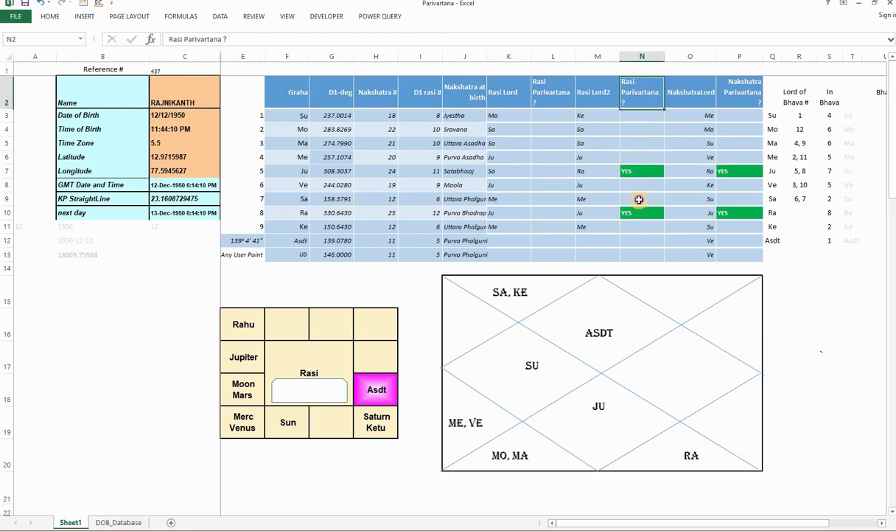
drag(639, 199, 641, 246)
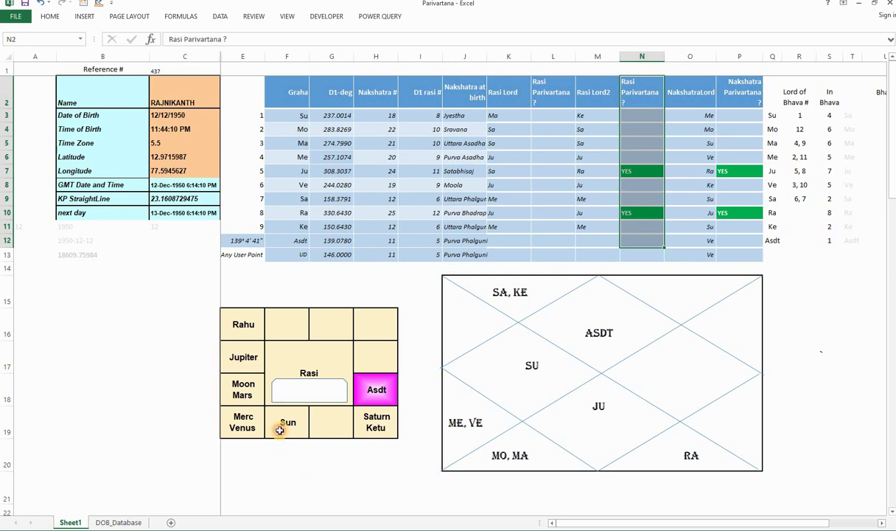
Step: Inspect the Sun, Jupiter and Rahu chart box formulas, copying the Jupiter box and editing Rahu's entry
click(280, 430)
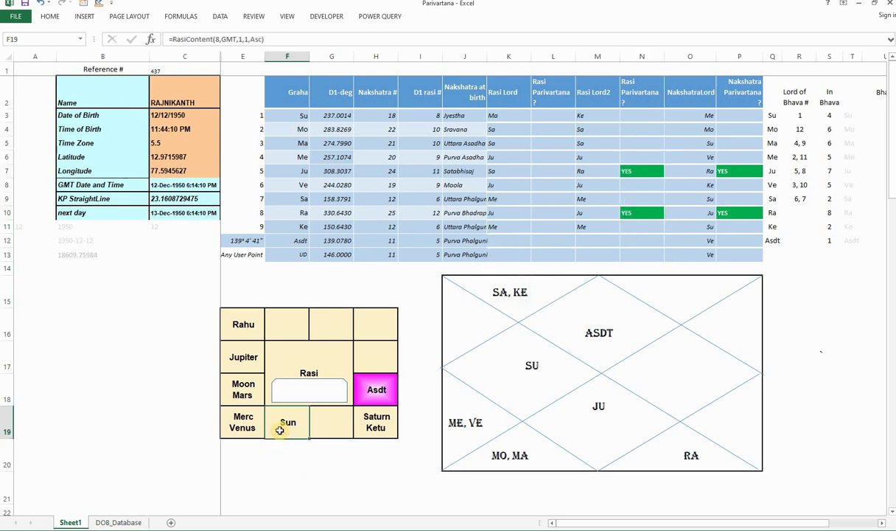
click(247, 357)
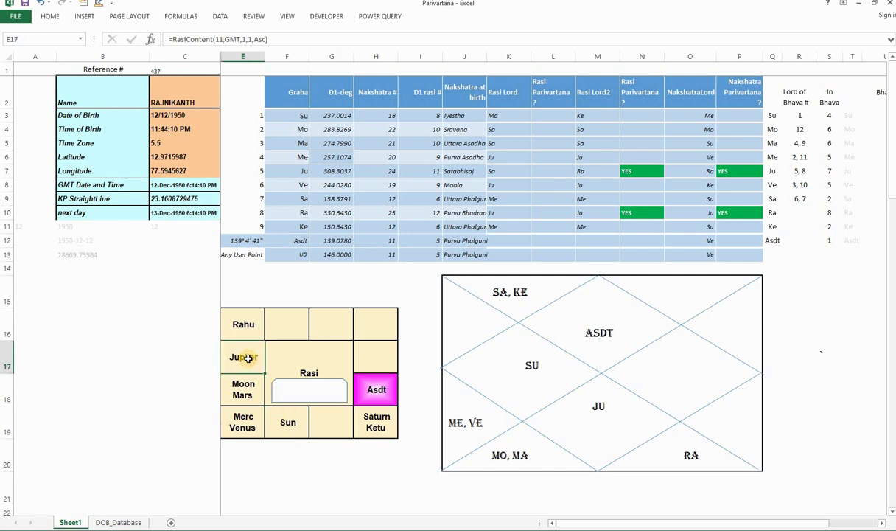
key(ctrl+c)
click(303, 215)
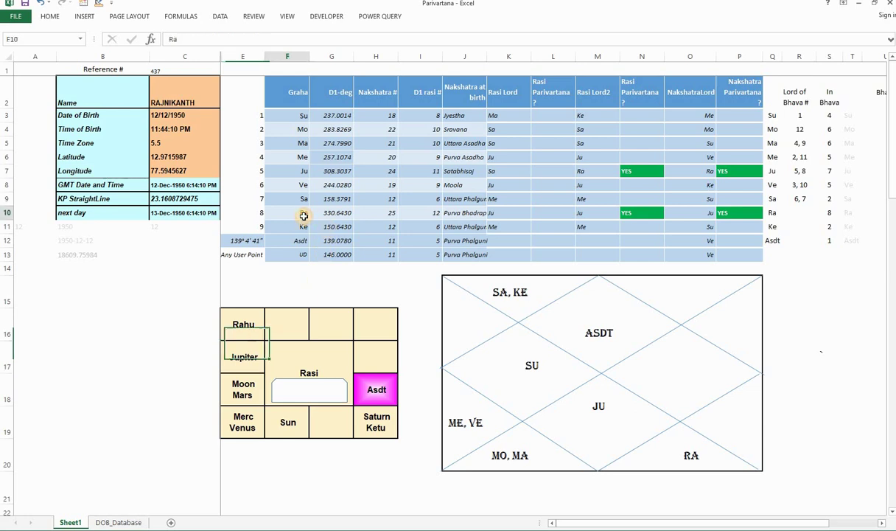
double_click(303, 215)
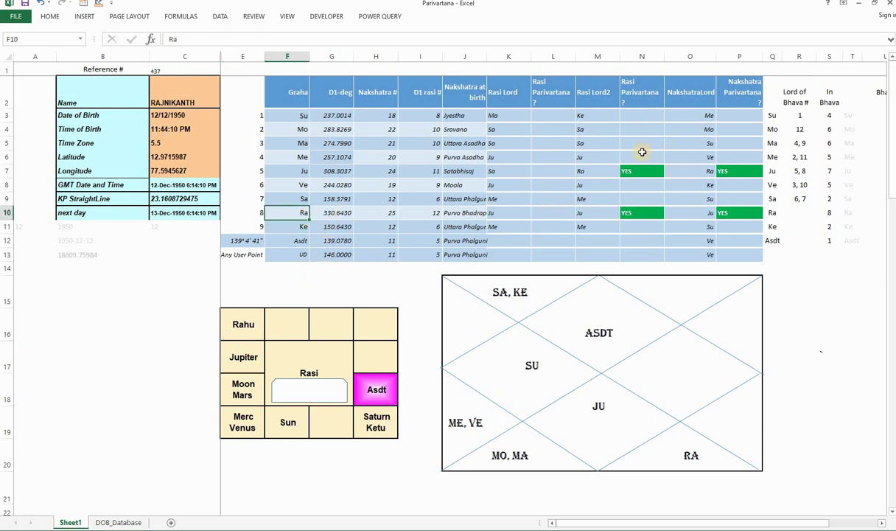
click(251, 357)
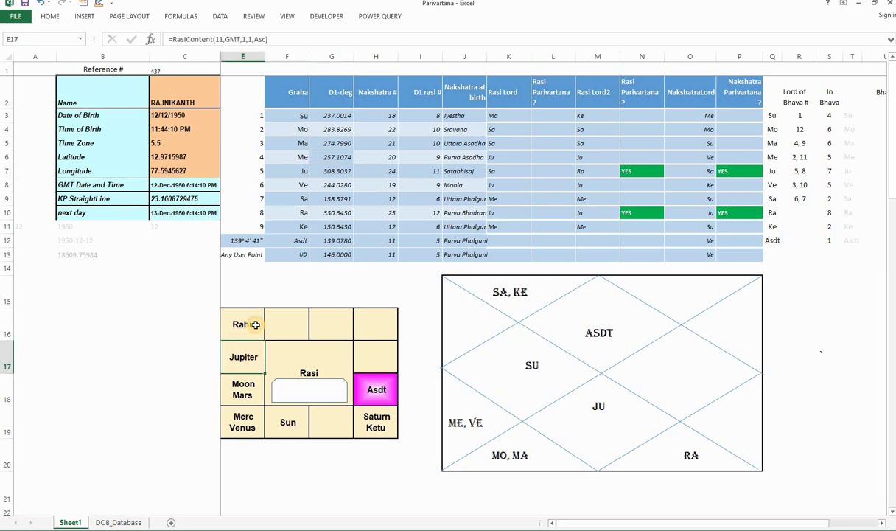
click(255, 324)
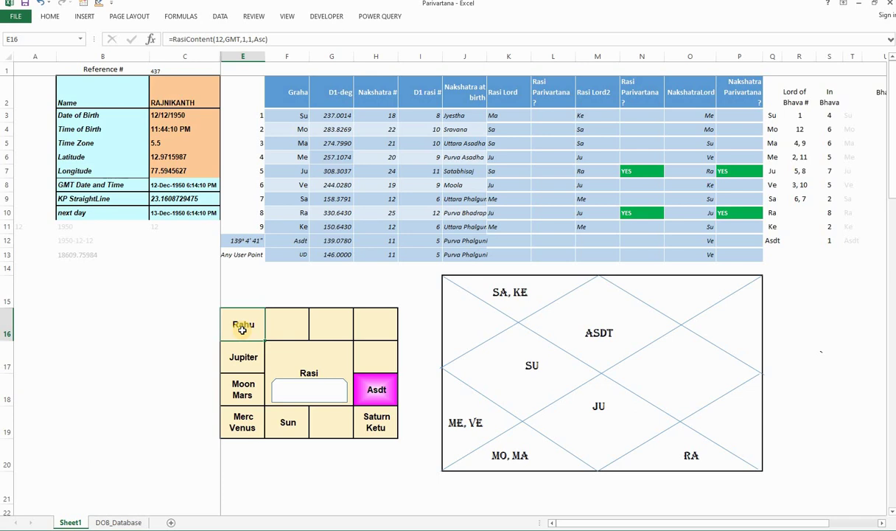
click(249, 356)
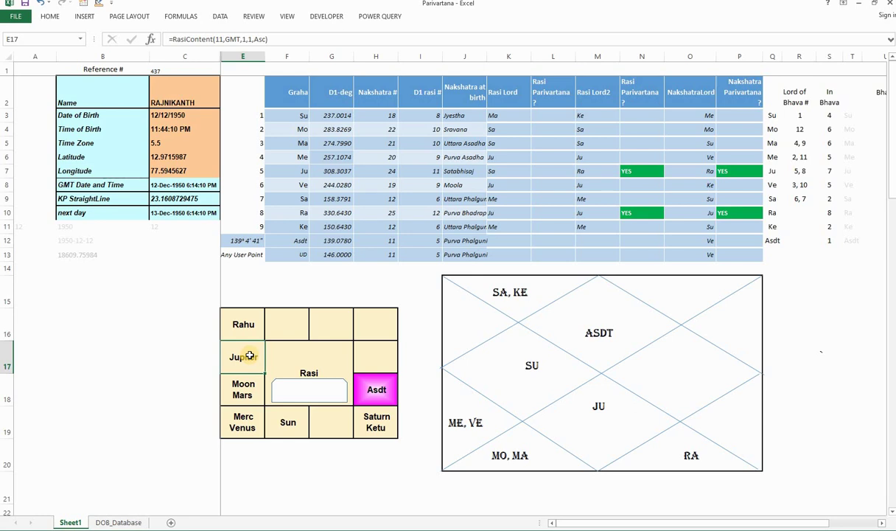
Step: Inspect the Rasi and Nakshatra Parivartana formulas for Jupiter and Rahu, and the Rahu chart box formula
click(729, 171)
click(640, 213)
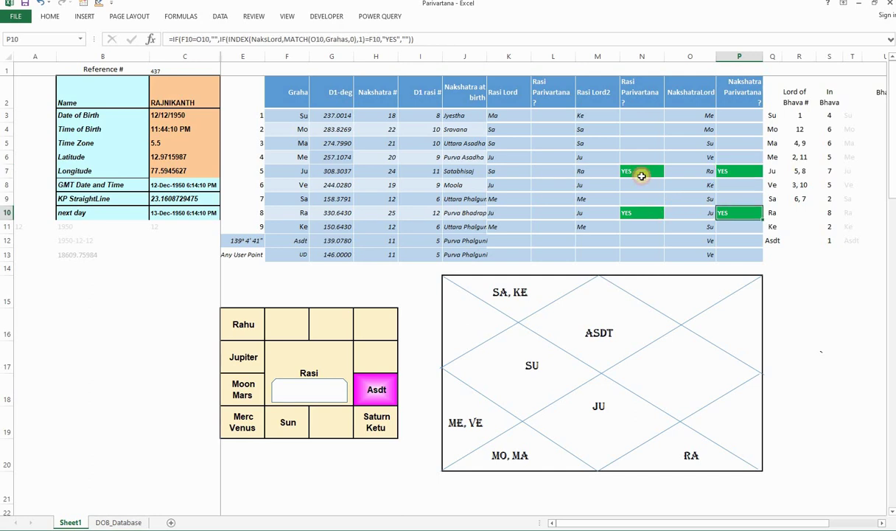
click(640, 173)
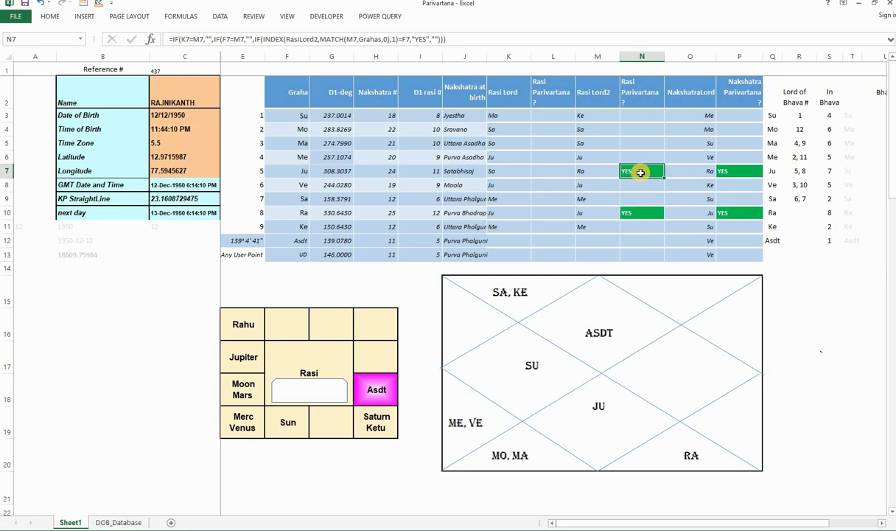
click(251, 336)
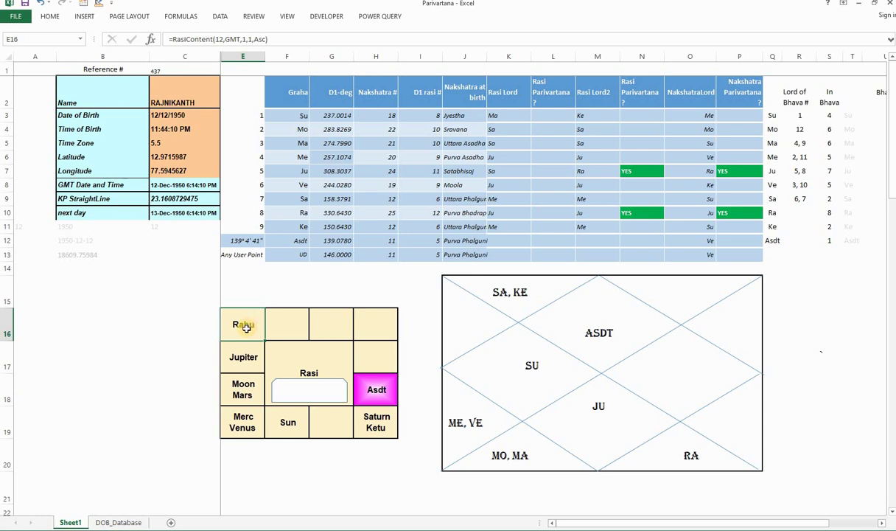
Step: Load the reference 756 birth chart and inspect Mars's Rasi Parivartana formula
click(302, 387)
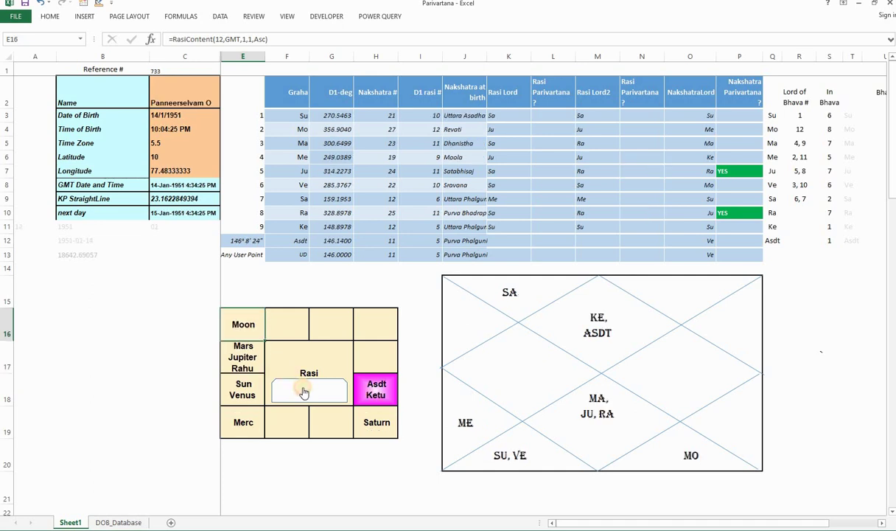
click(304, 392)
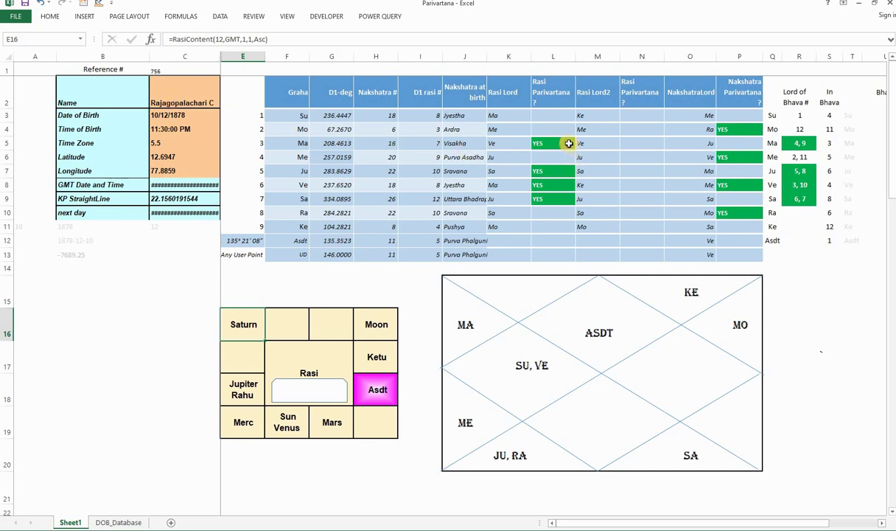
click(569, 143)
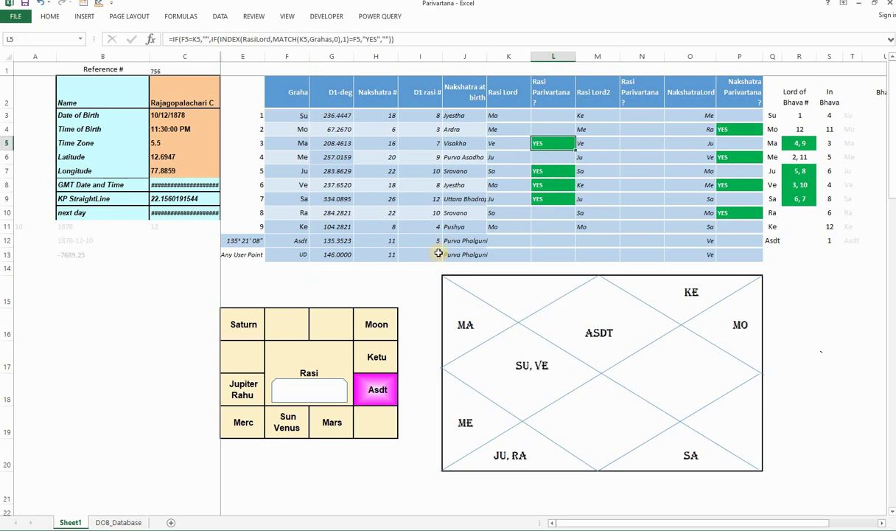
Step: Inspect the formulas behind the Mars, Sun–Venus, Jupiter–Rahu and Saturn sign boxes in the Rasi grid
click(325, 426)
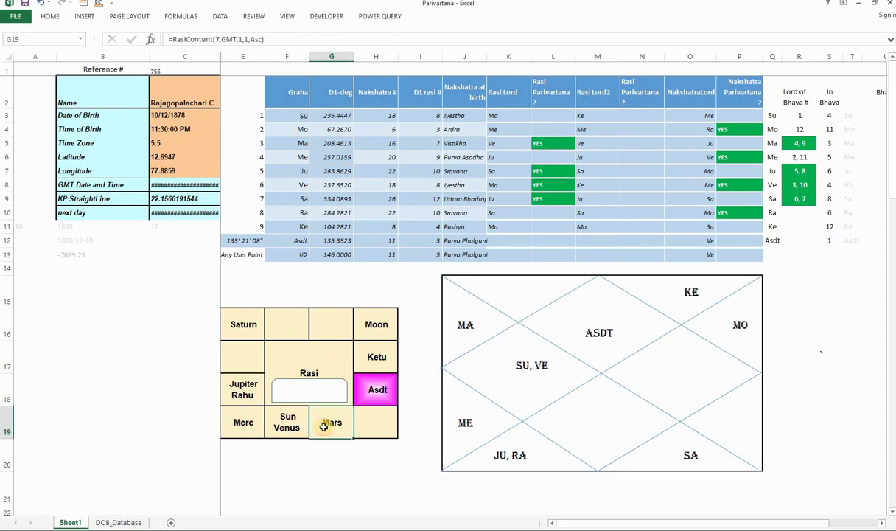
click(283, 425)
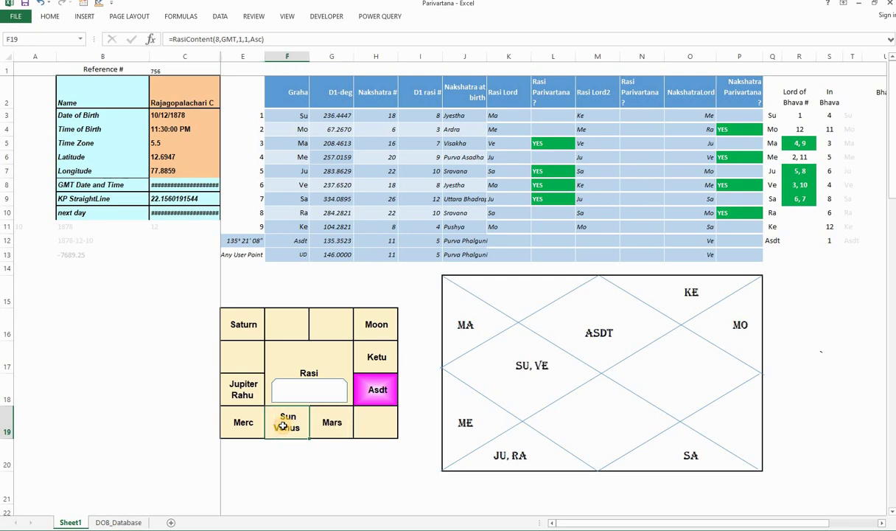
click(241, 396)
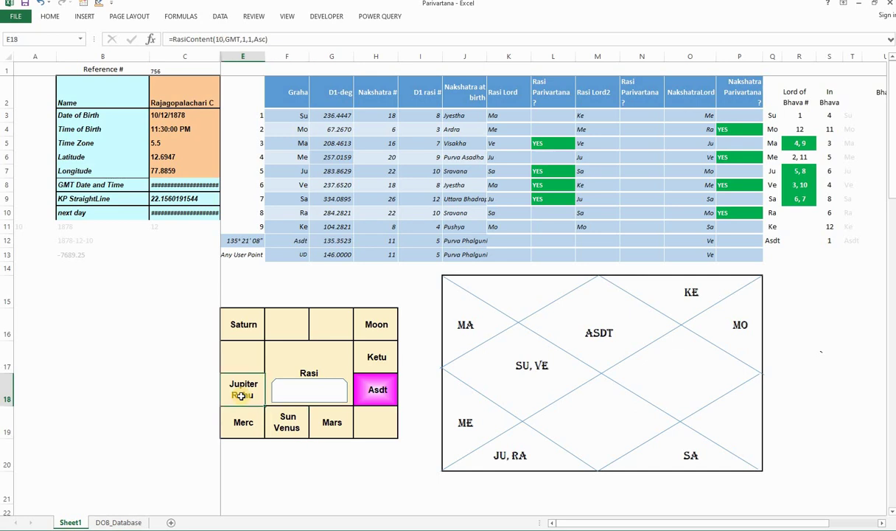
click(253, 332)
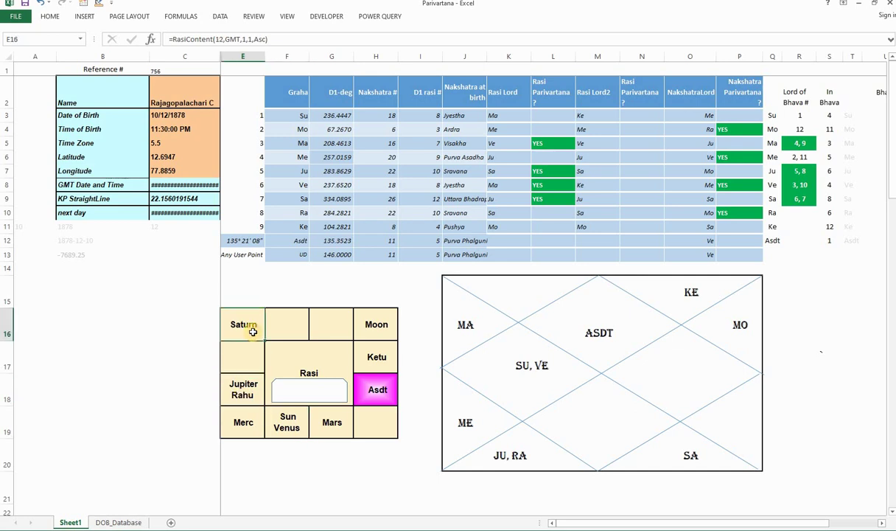
click(245, 390)
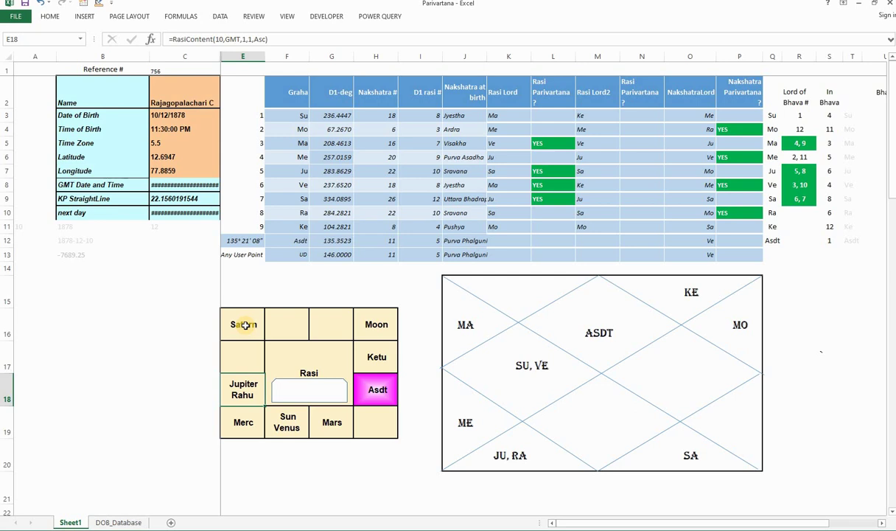
Step: Advance through personalities to the reference 731 chart and select the Sun-to-Saturn Rasi Parivartana results L3:L9
click(297, 391)
click(296, 388)
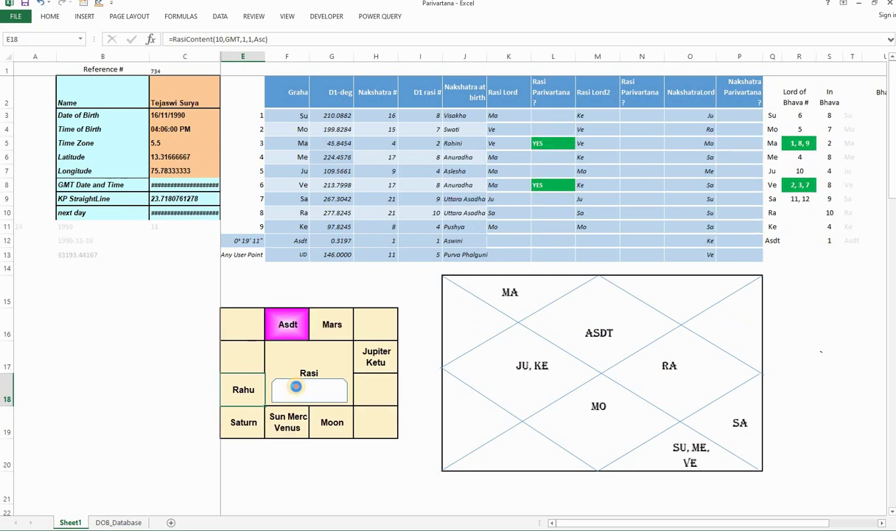
click(296, 386)
click(296, 390)
click(297, 391)
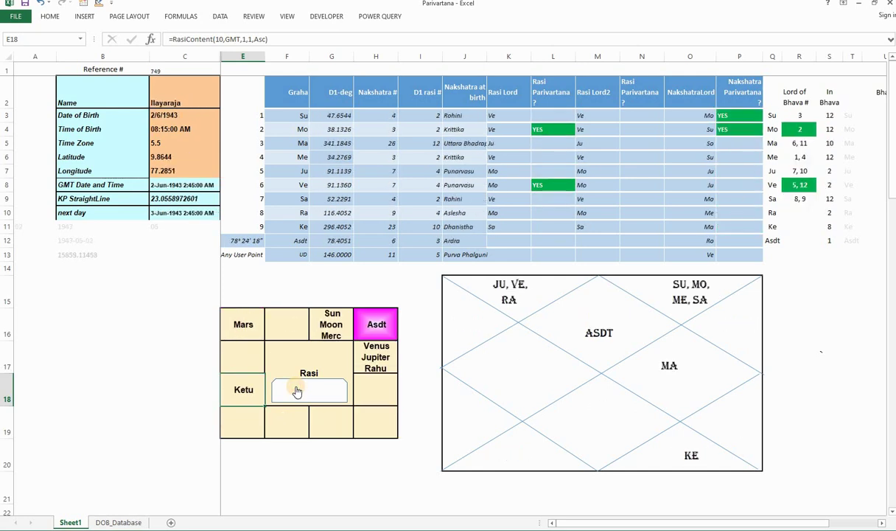
click(297, 391)
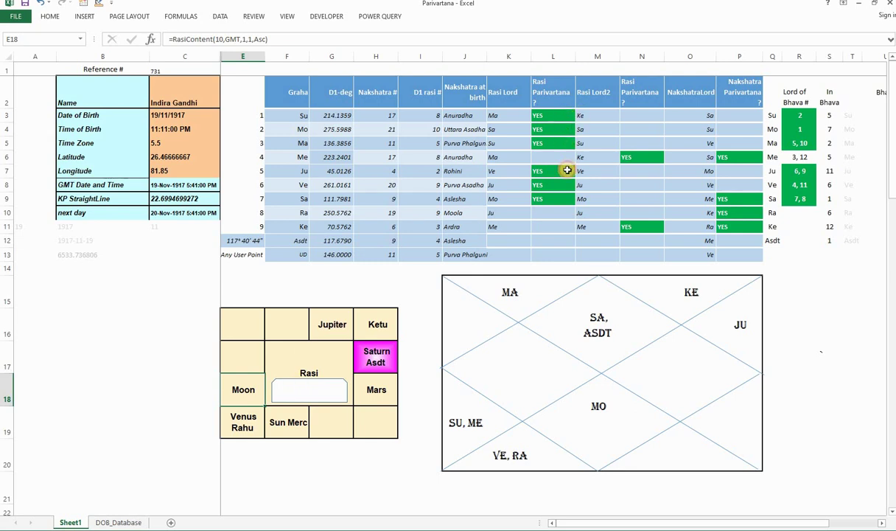
drag(564, 116, 564, 195)
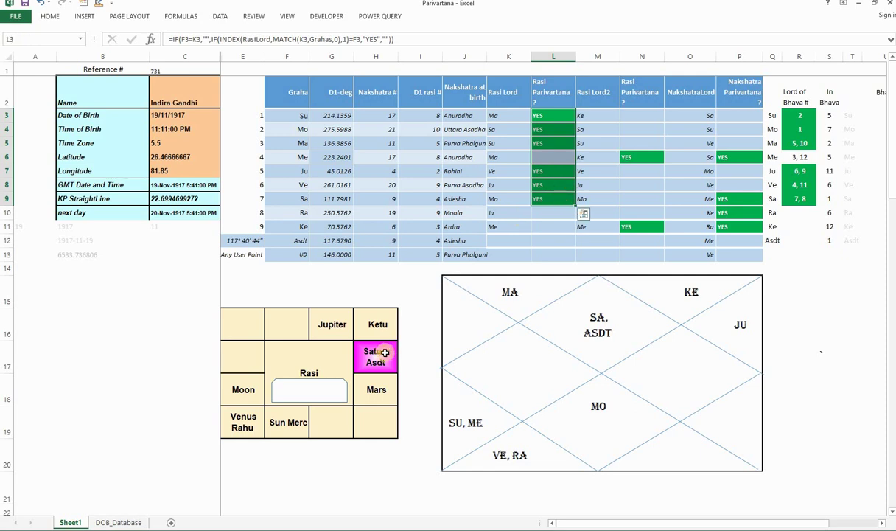
Step: Inspect the formulas behind the Moon, Saturn–Ascendant, Mars and Sun–Mercury sign boxes
click(234, 389)
click(376, 356)
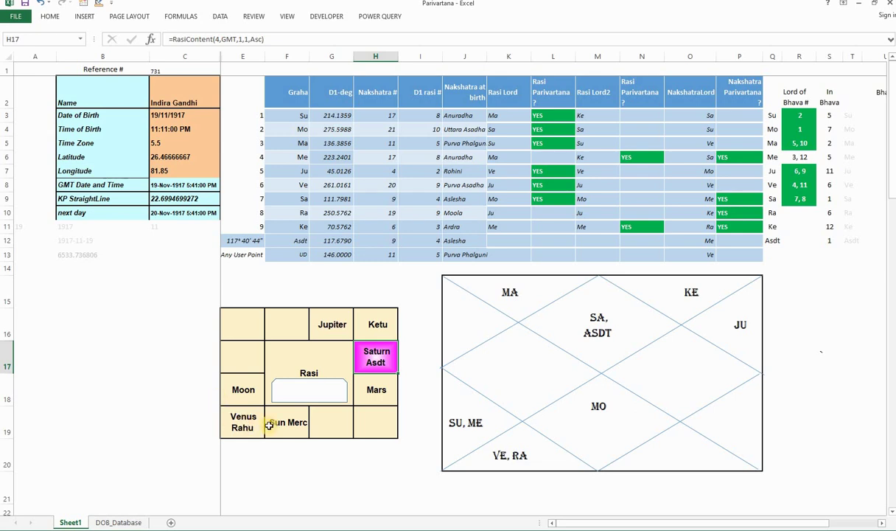
click(356, 380)
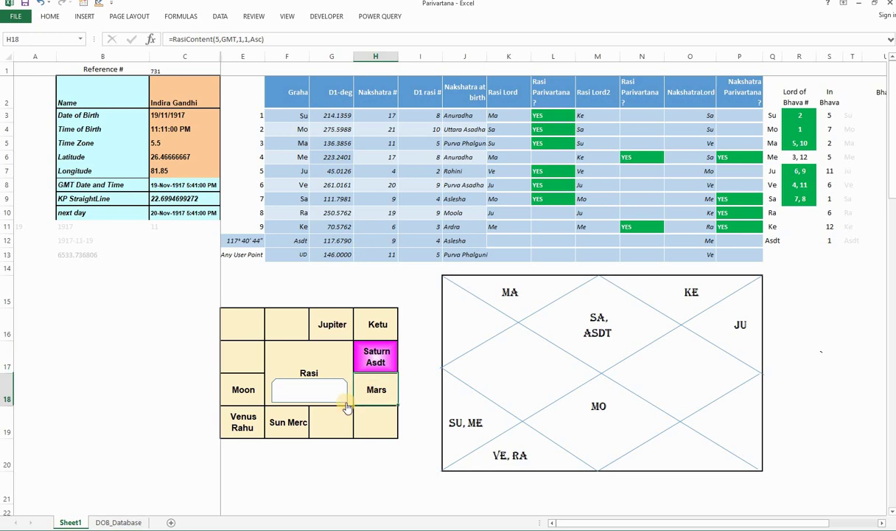
click(291, 430)
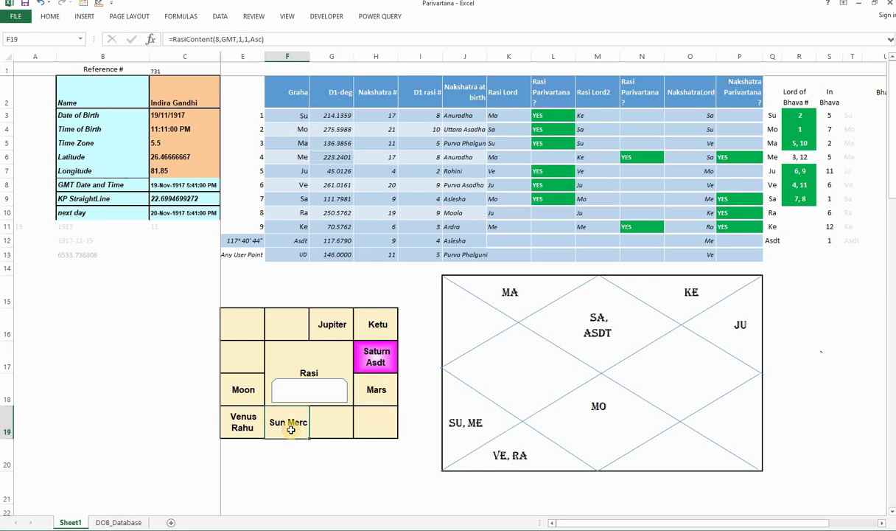
click(390, 395)
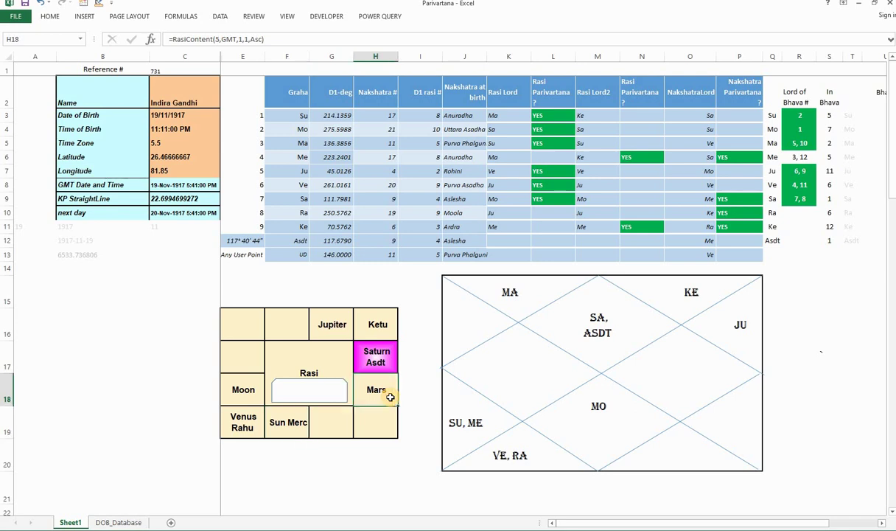
click(289, 421)
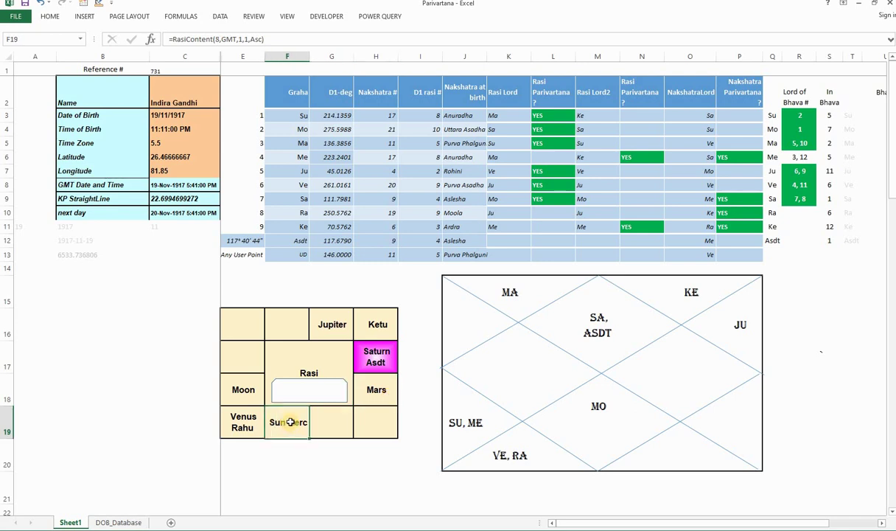
click(560, 188)
click(560, 198)
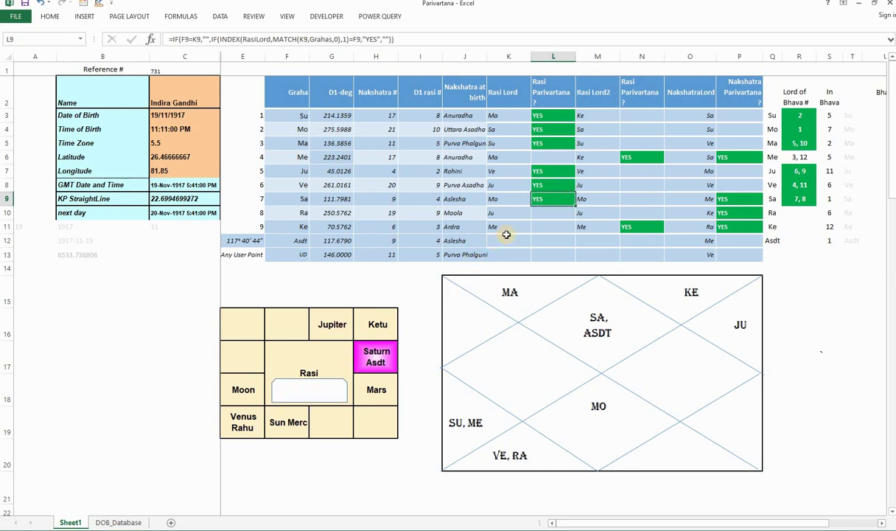
click(546, 170)
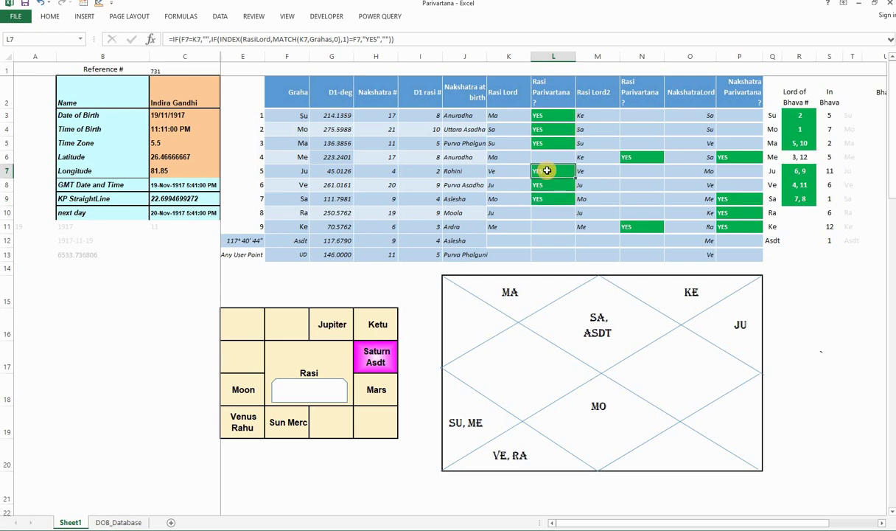
click(333, 328)
click(239, 426)
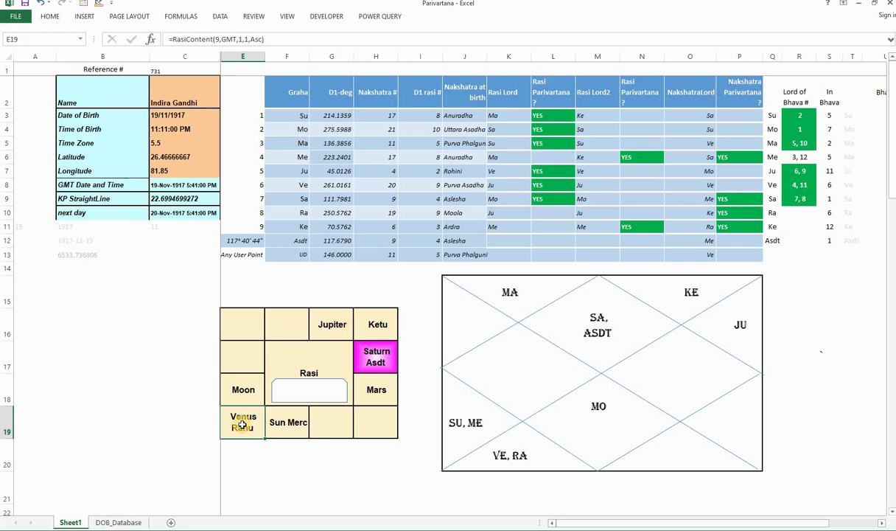
click(340, 322)
drag(340, 322, 341, 322)
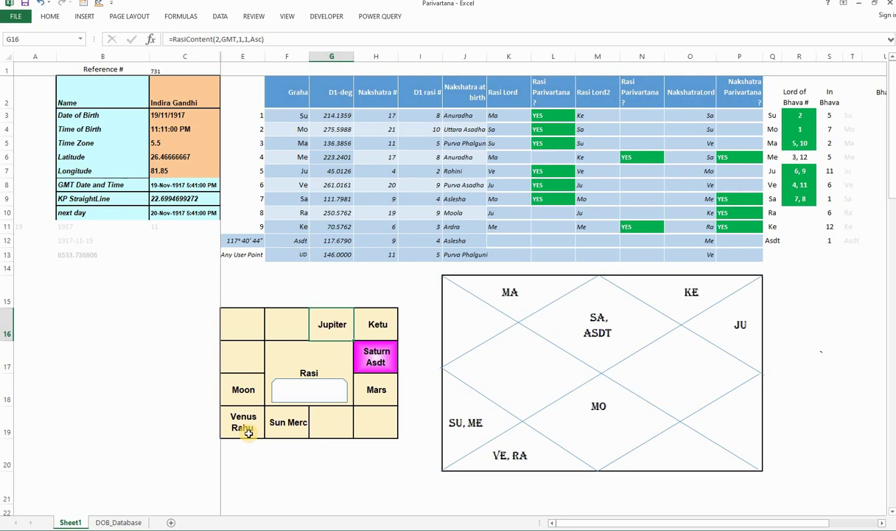
click(640, 155)
click(623, 225)
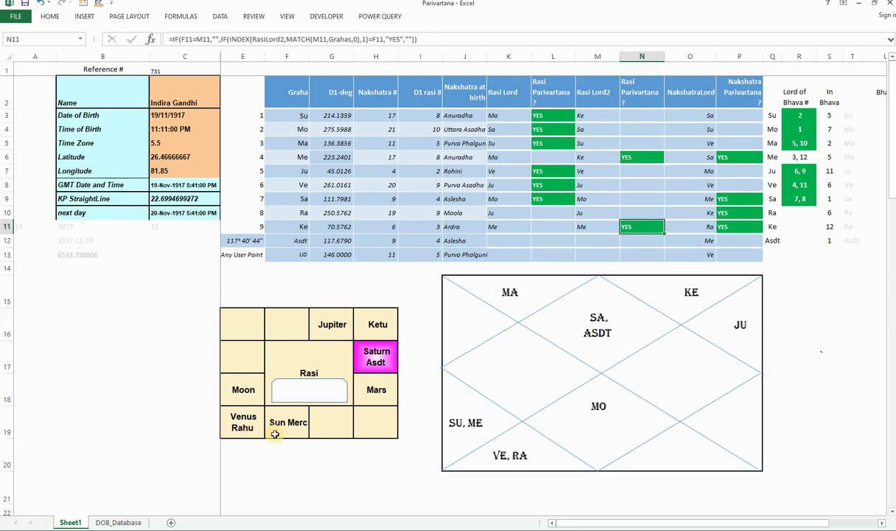
click(289, 425)
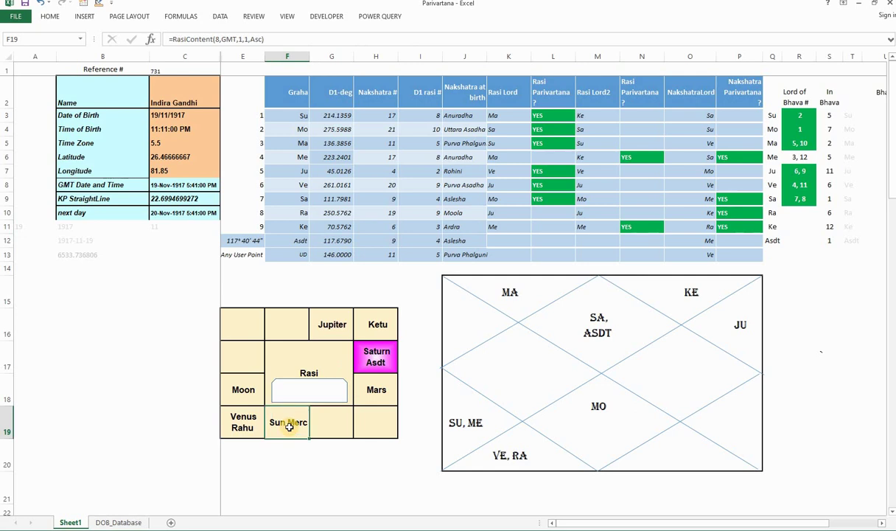
click(378, 318)
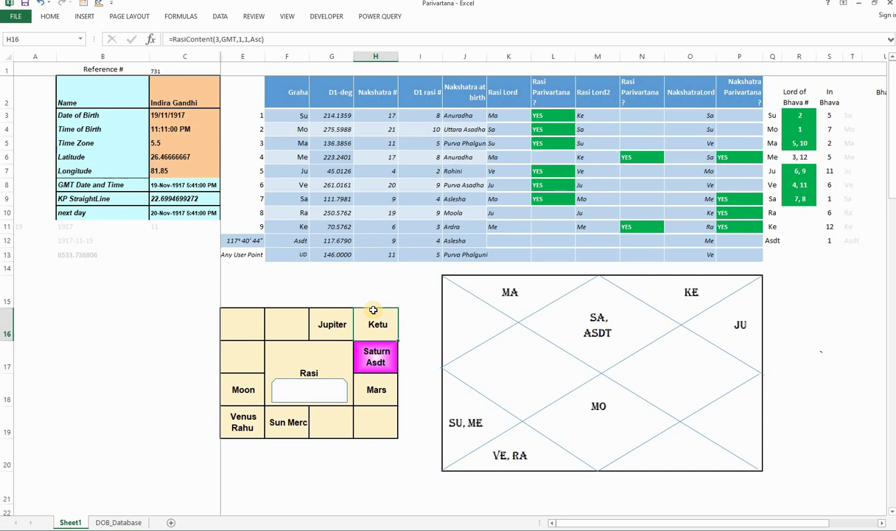
click(745, 201)
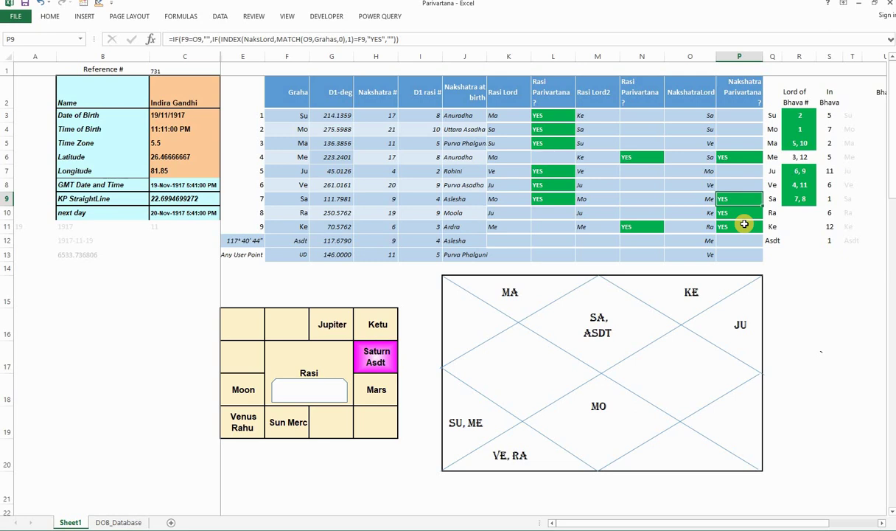